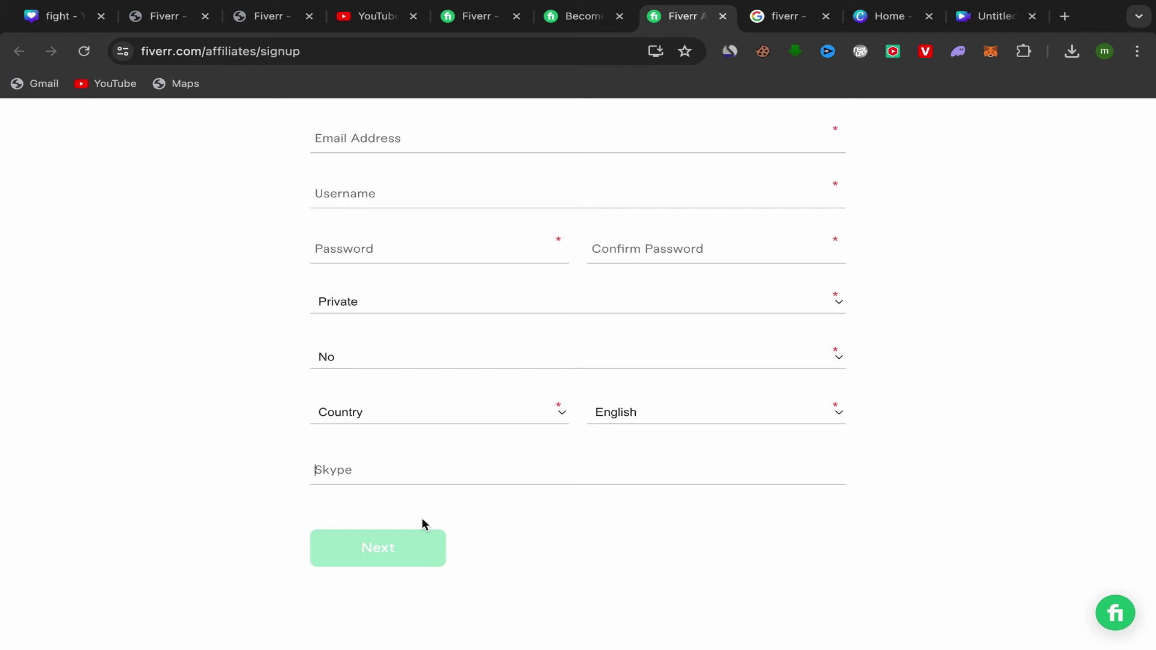
- Review the Fiverr Affiliates sign-up form, then open the affiliate dashboard
scroll(422, 518, up, 3)
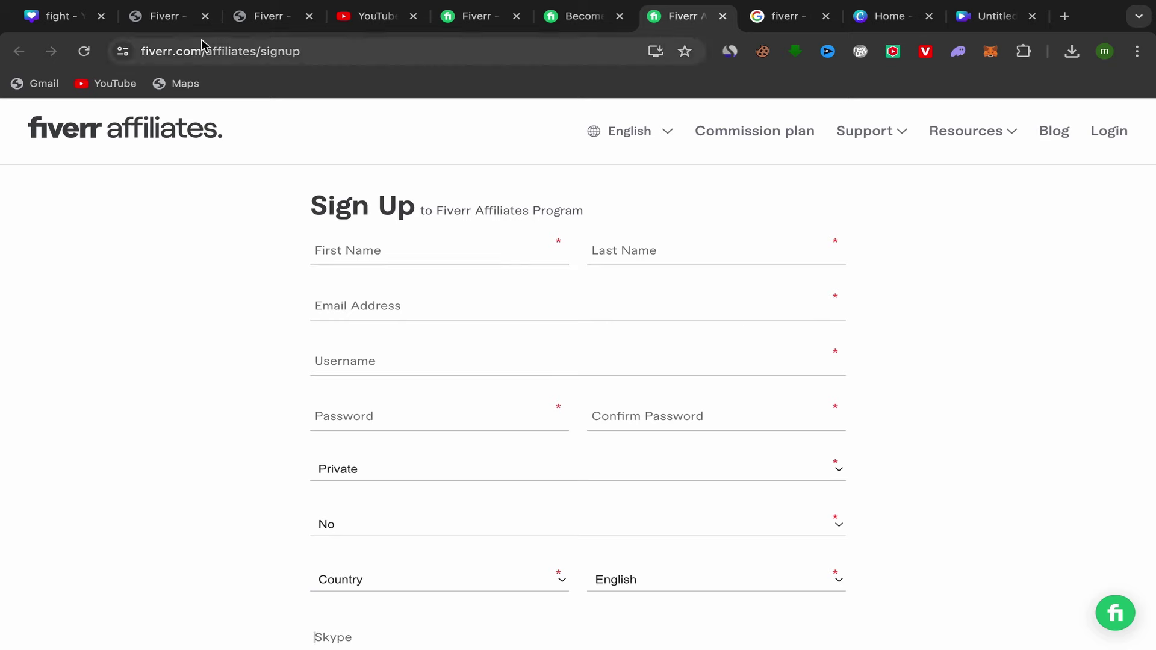
click(166, 16)
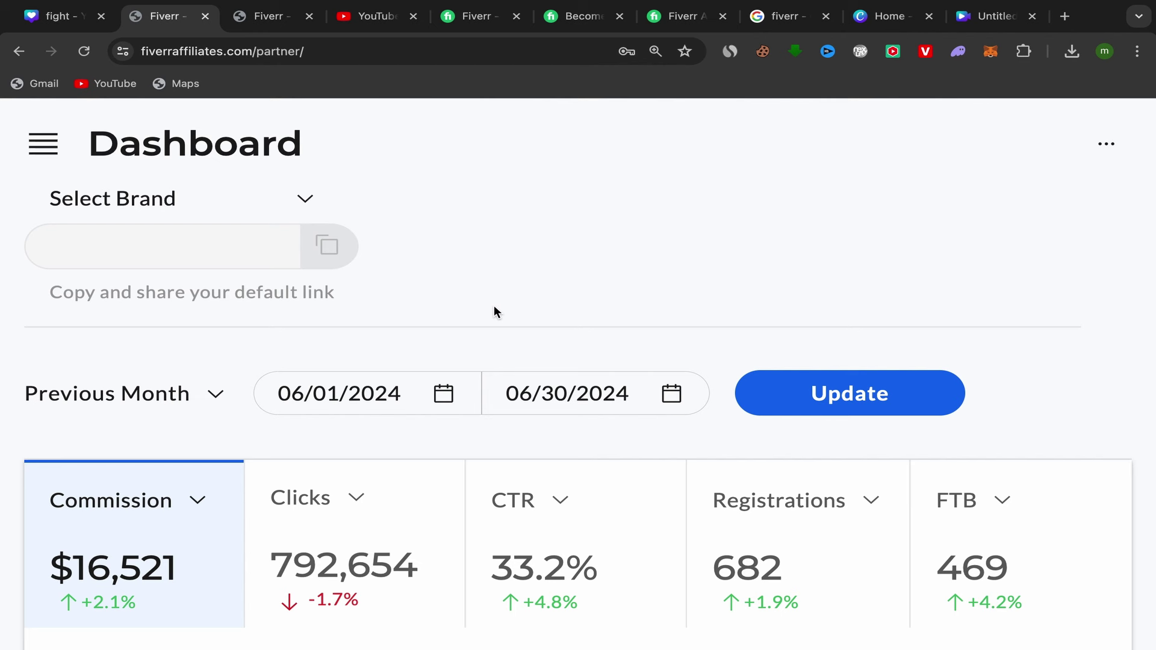
- Switch to YouTube and enter "how to promote pinterest" as a search query to view the suggested searches
click(364, 16)
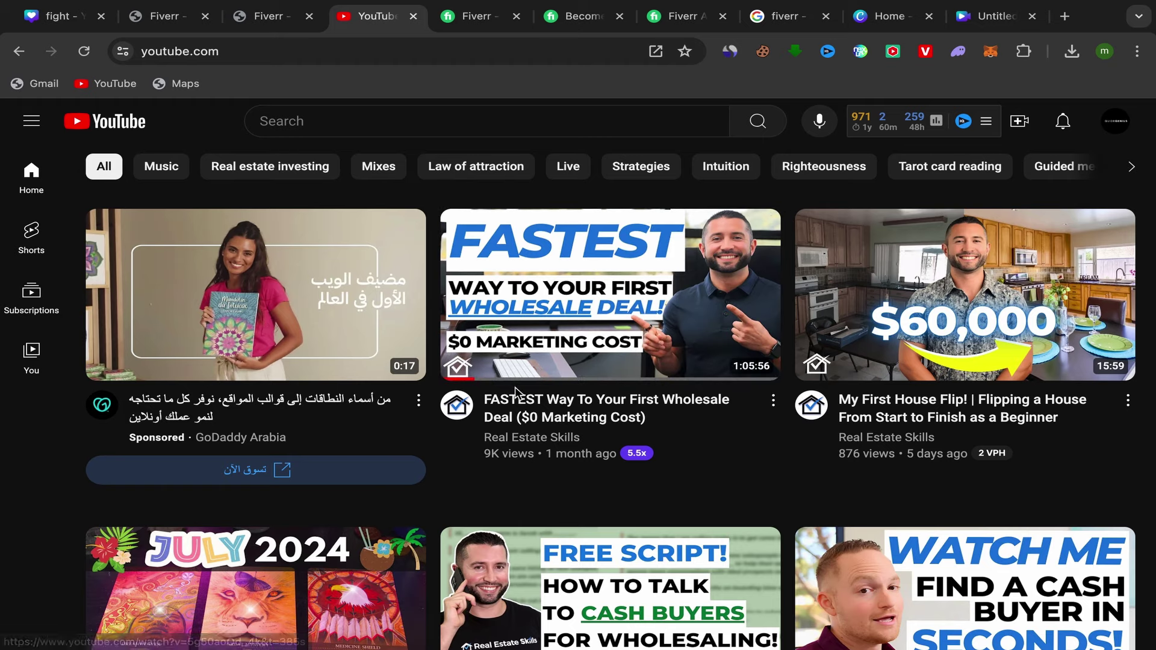
scroll(603, 409, down, 10)
scroll(579, 429, up, 10)
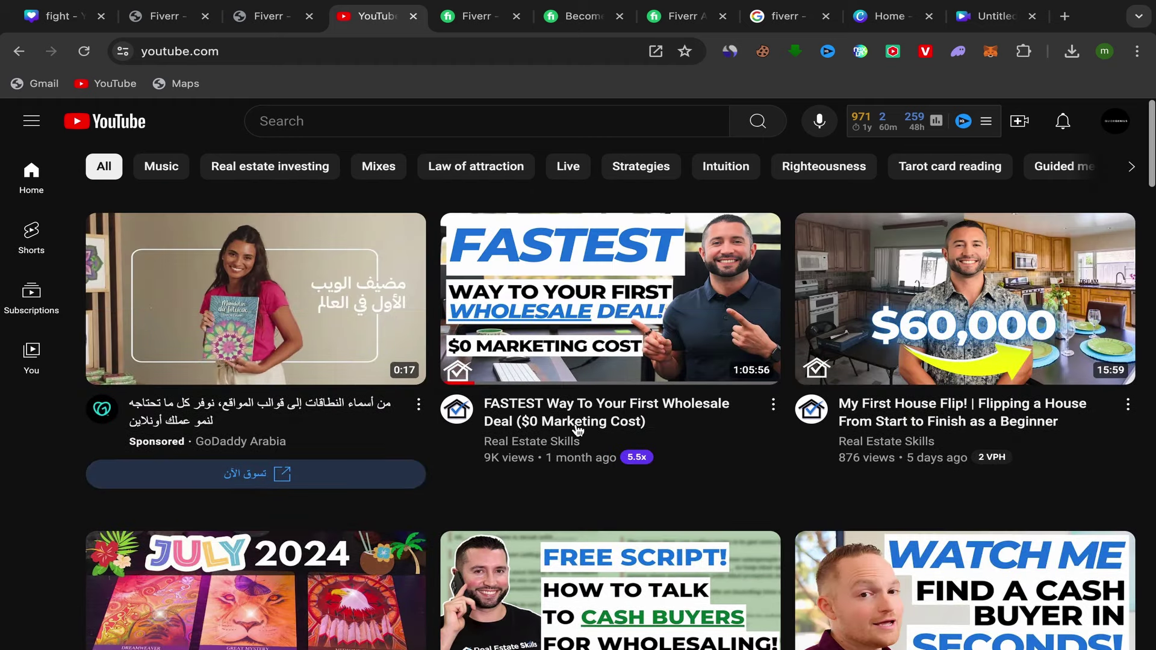
click(282, 119)
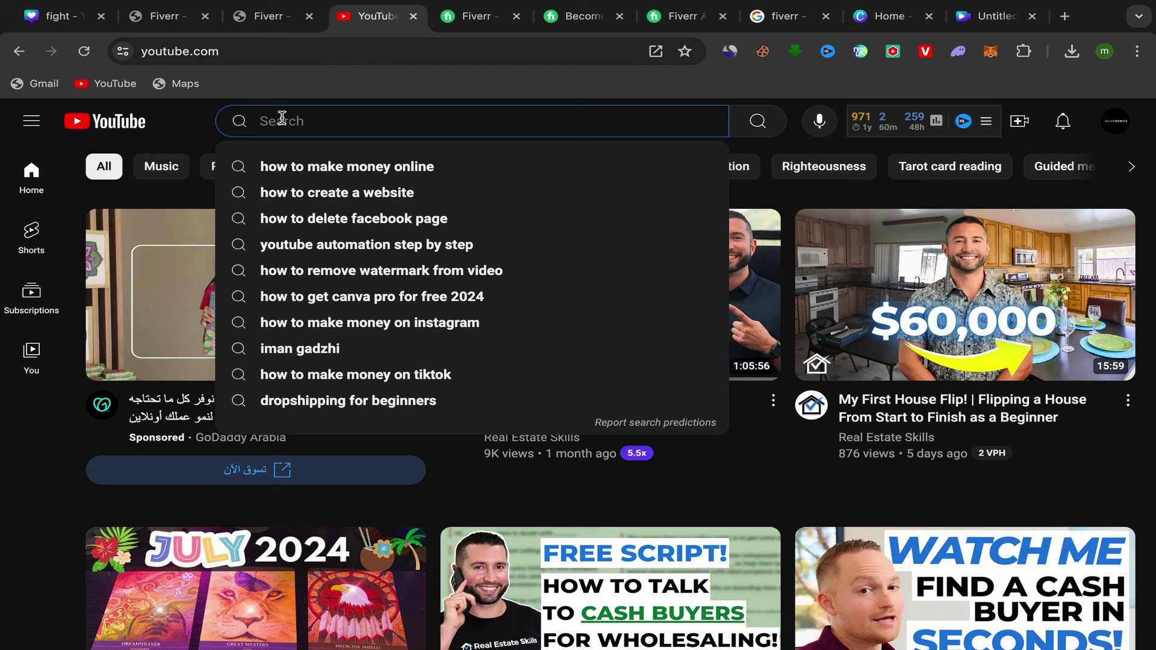
text(ho)
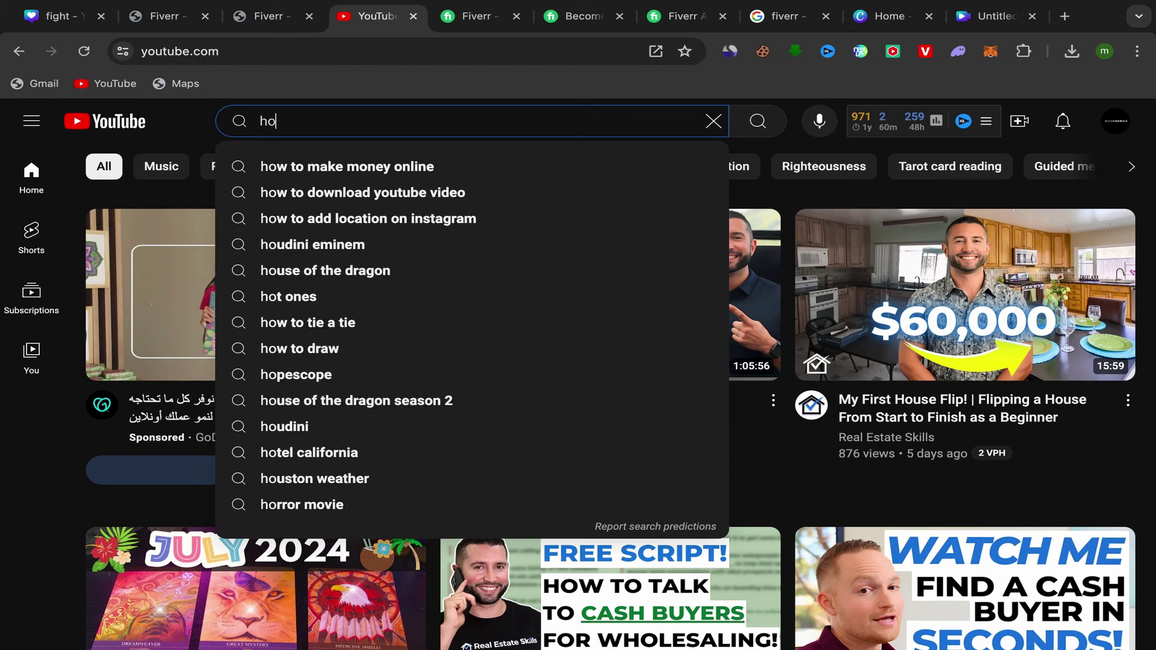
text(w to)
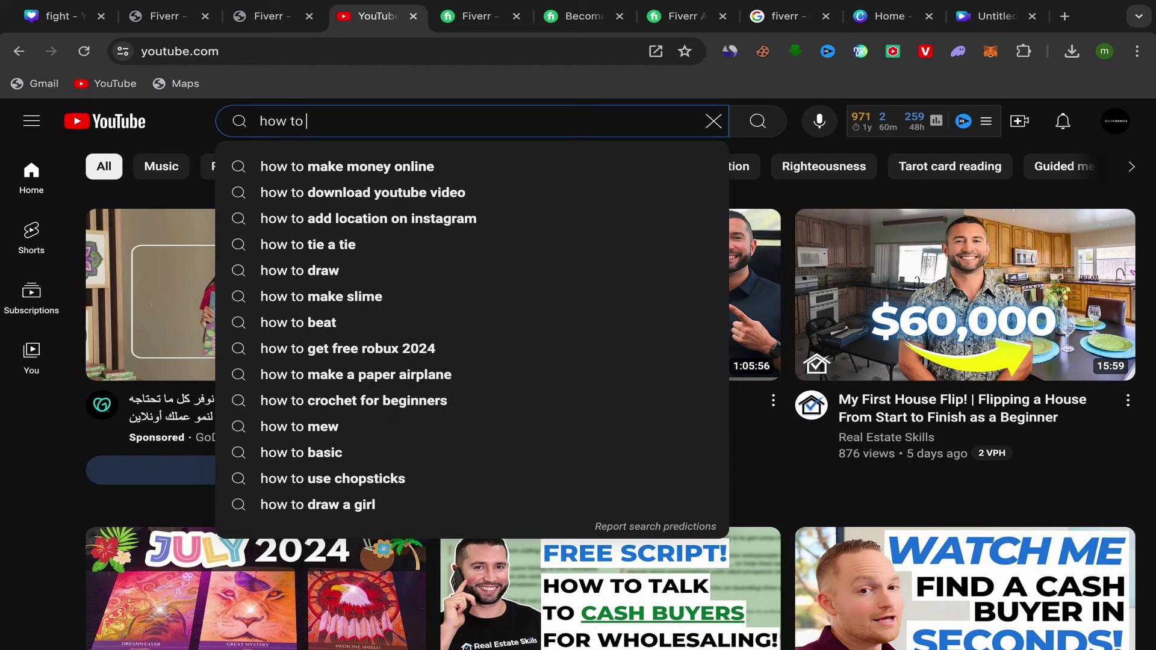
text( promote )
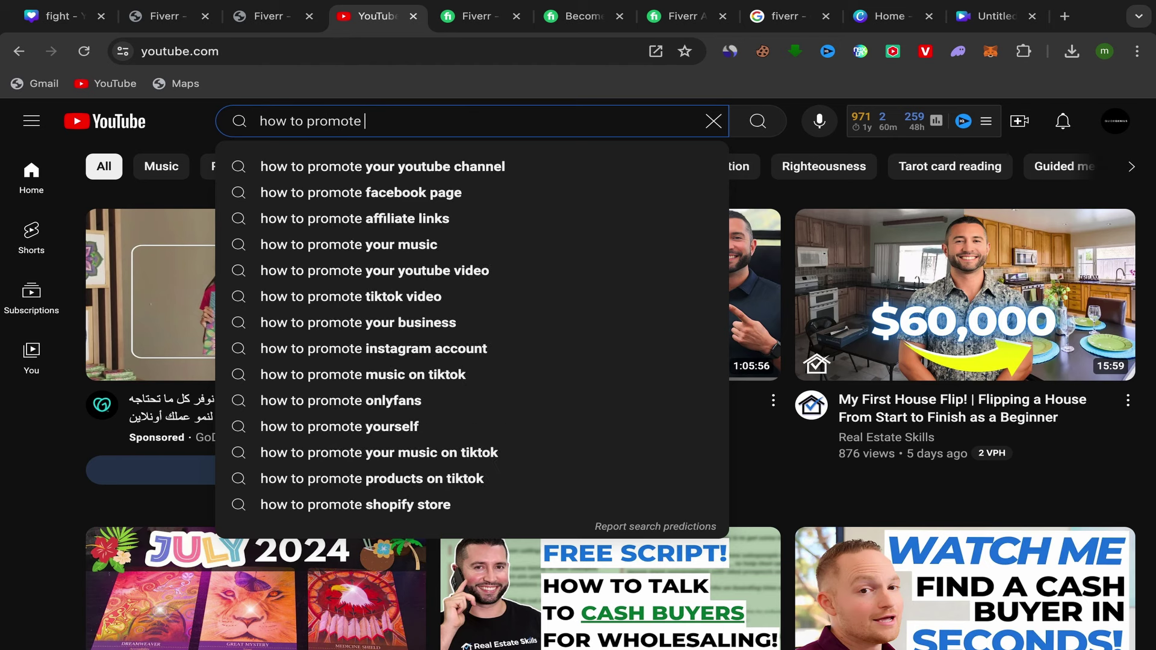
text(pinterest)
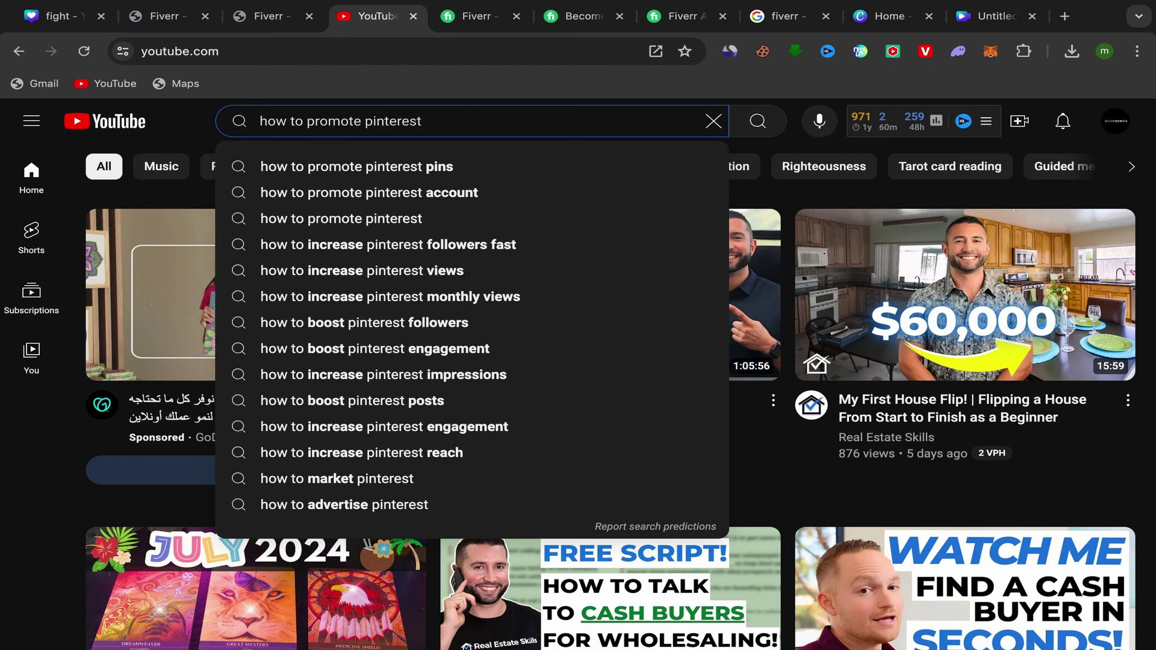
text( acc)
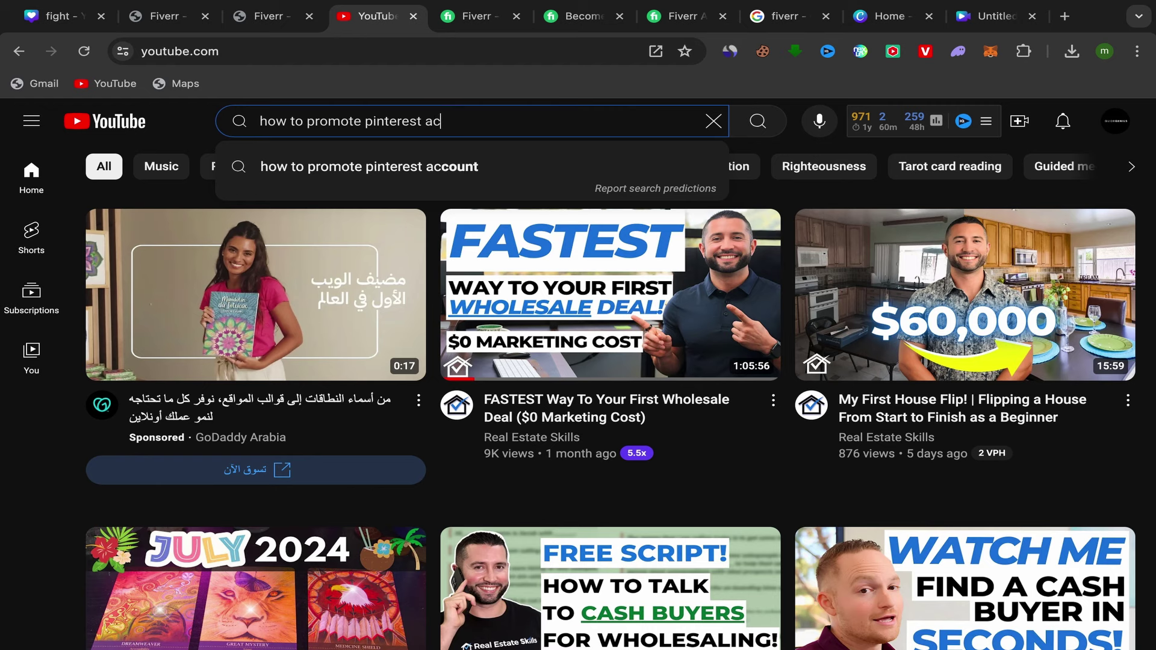
key(BackSpace)
key(BackSpace)
key(BackSpace)
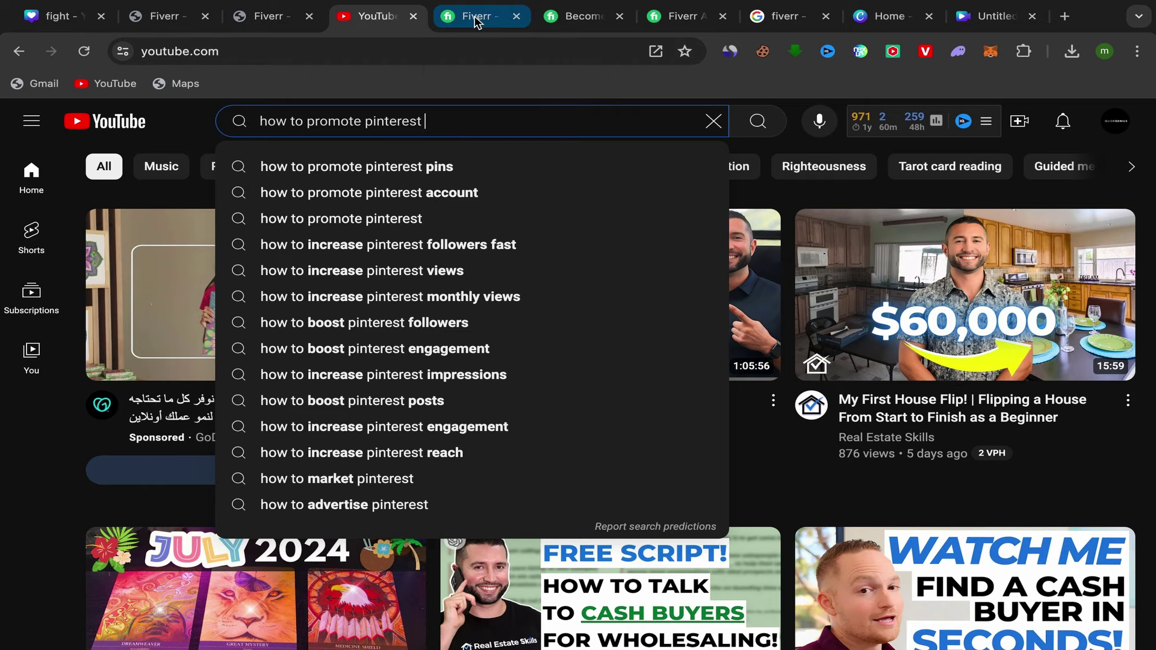
- Switch to the Fiverr marketplace and search for "pinterest ads" using the recent search
click(493, 24)
scroll(498, 309, up, 5)
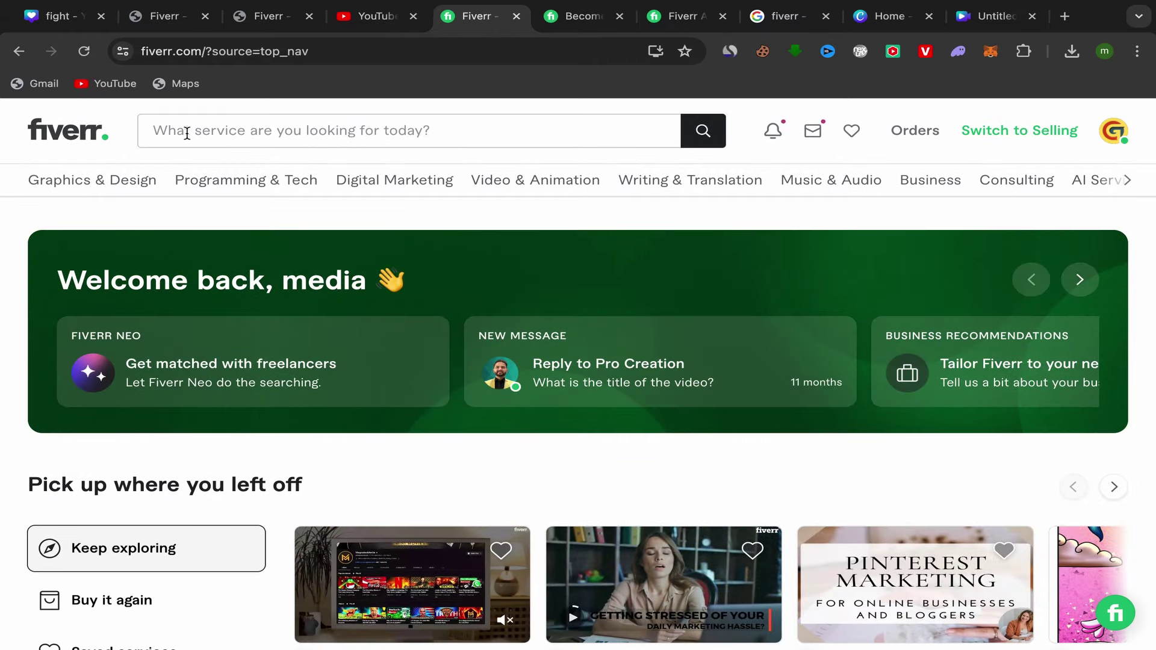
click(201, 135)
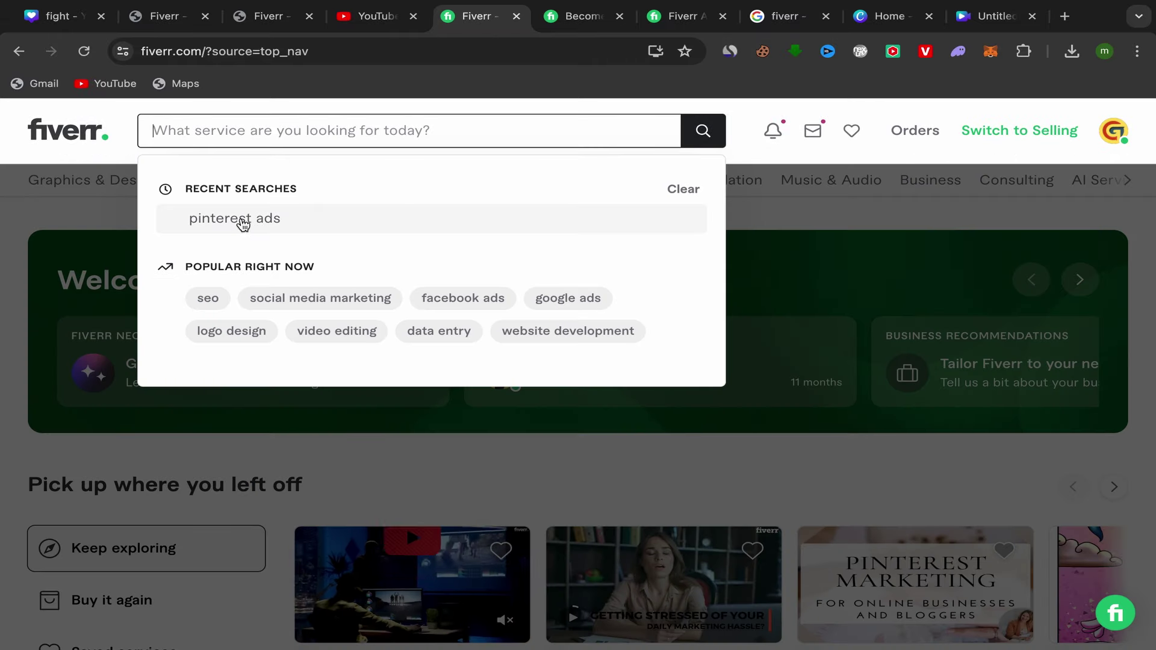
click(229, 220)
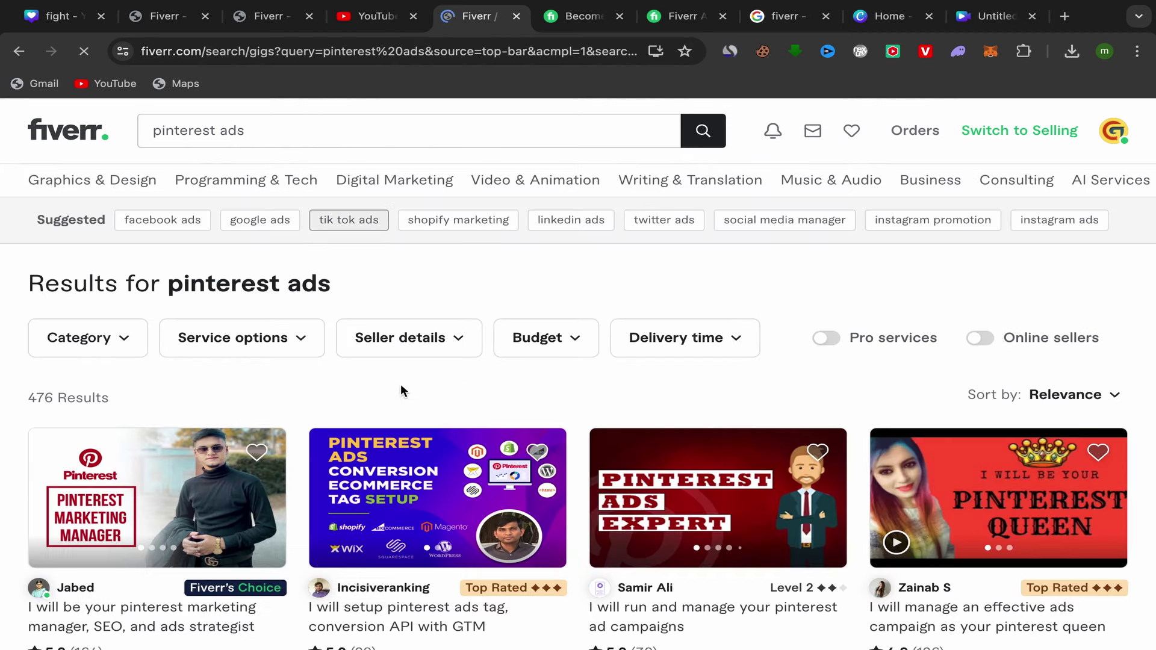
- Open the gig "I will manage an effective ads campaign as your pinterest queen" from the results and copy its page URL
scroll(295, 452, down, 4)
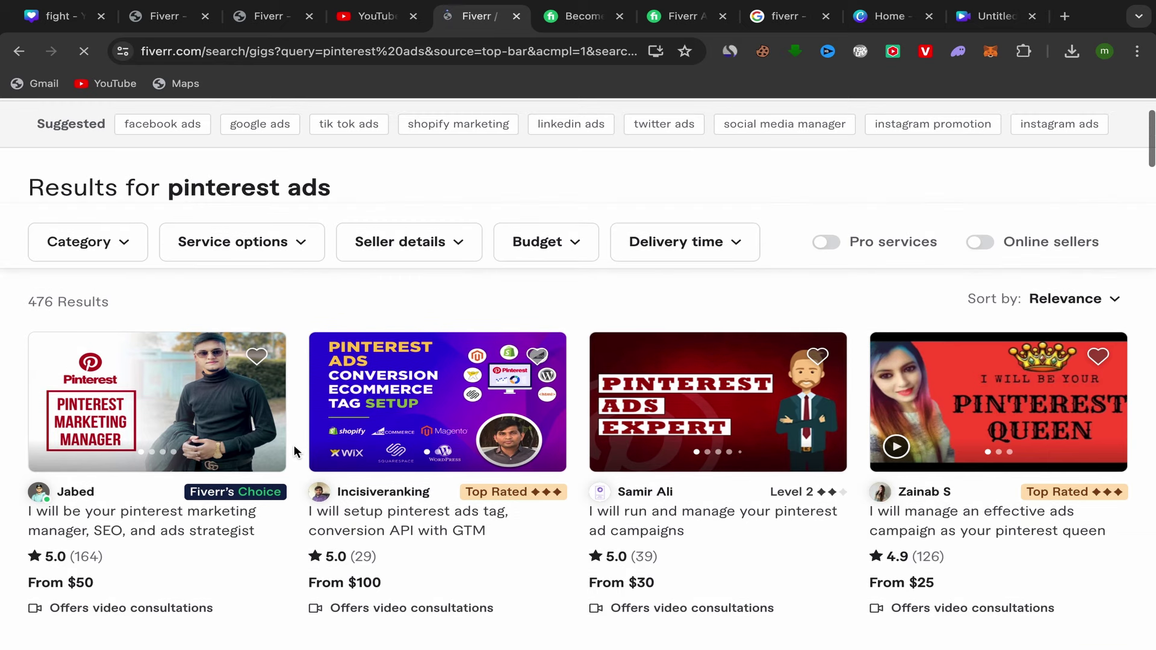
scroll(294, 446, down, 3)
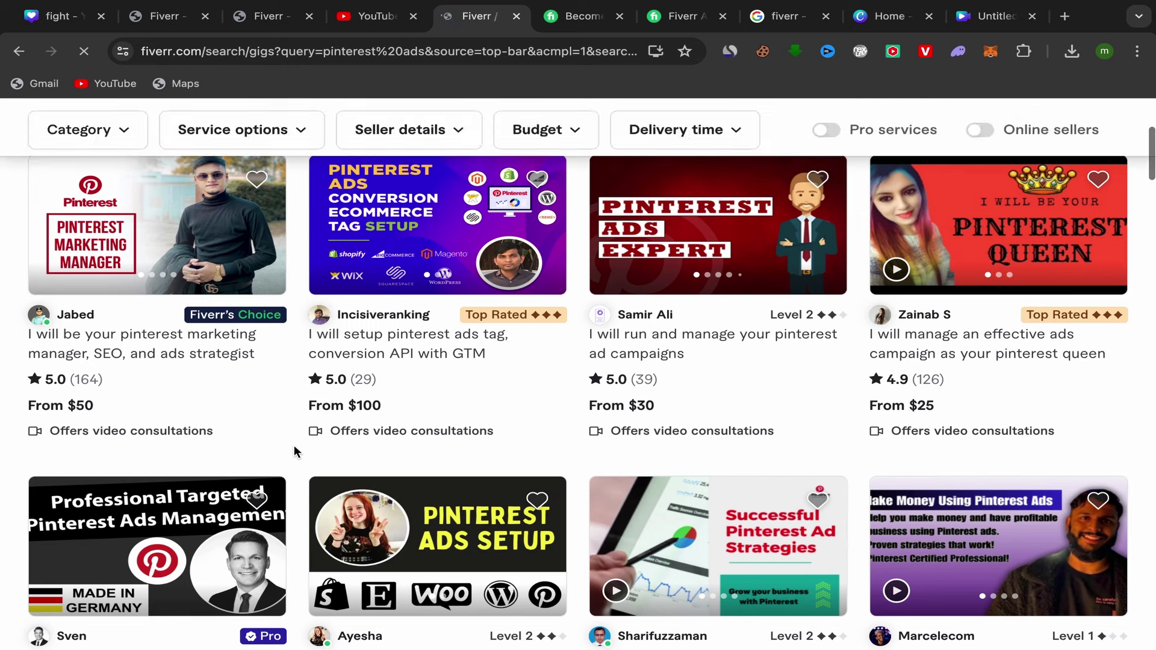
scroll(294, 452, up, 2)
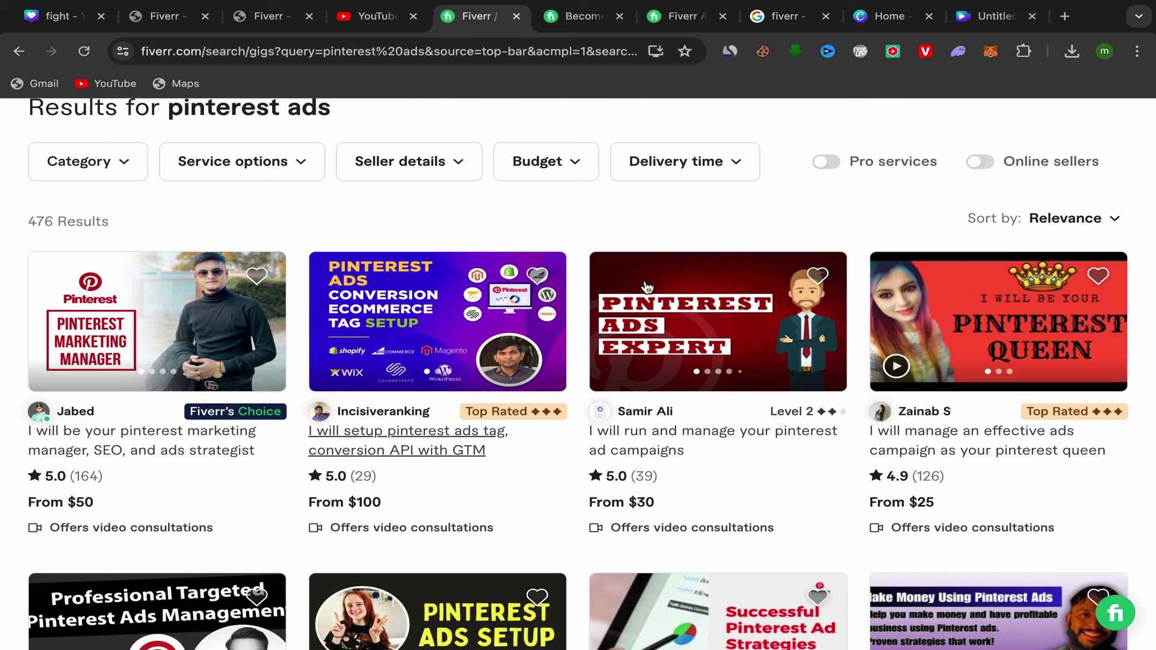
scroll(575, 344, down, 1)
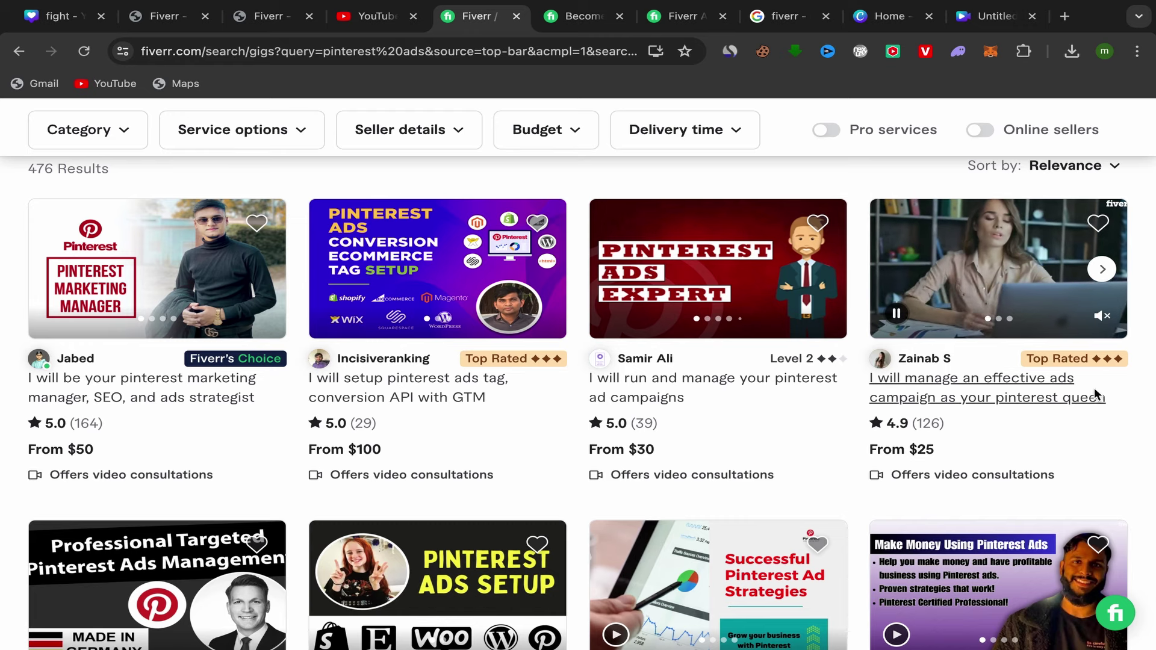
click(928, 402)
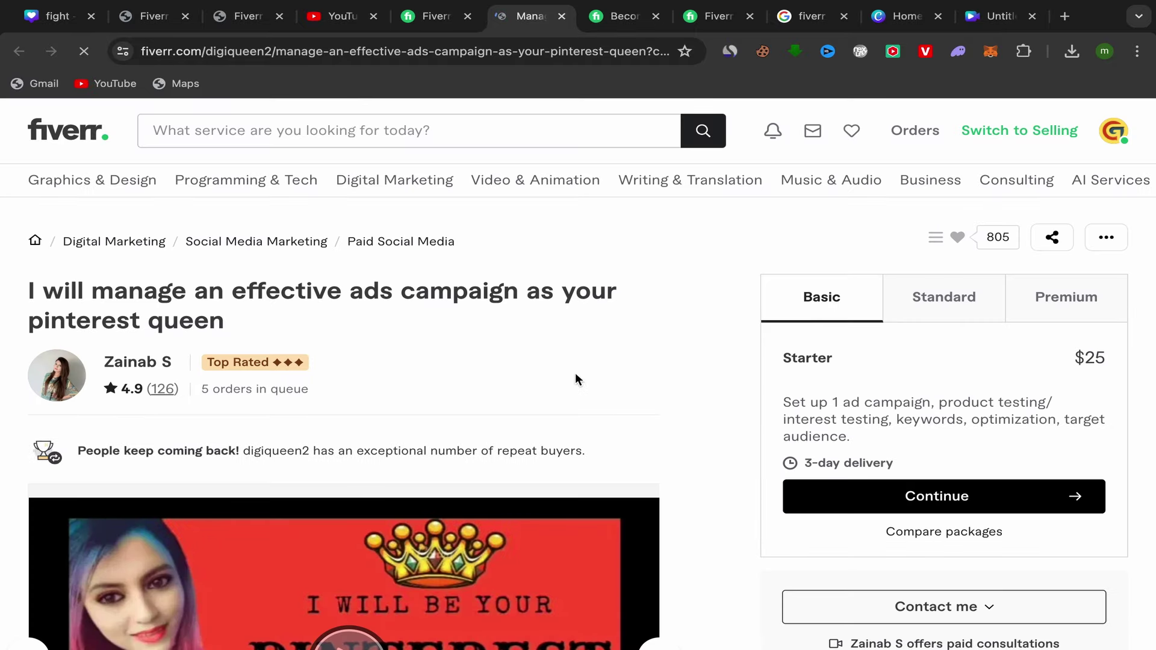
scroll(699, 501, down, 1)
scroll(697, 495, up, 1)
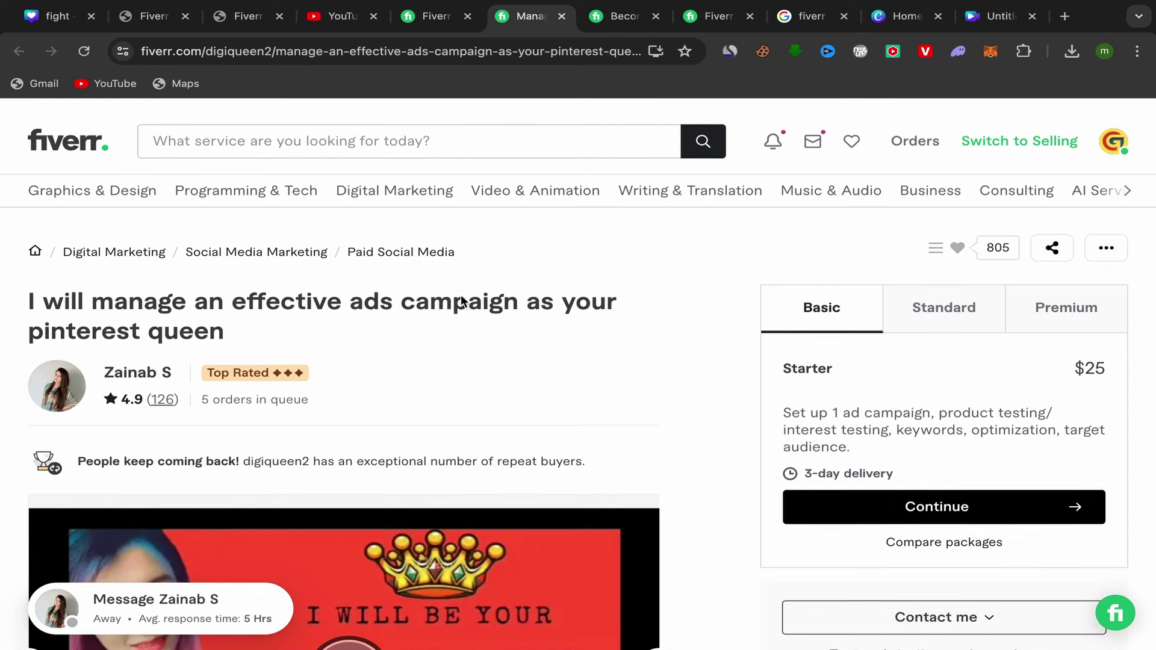
right_click(442, 51)
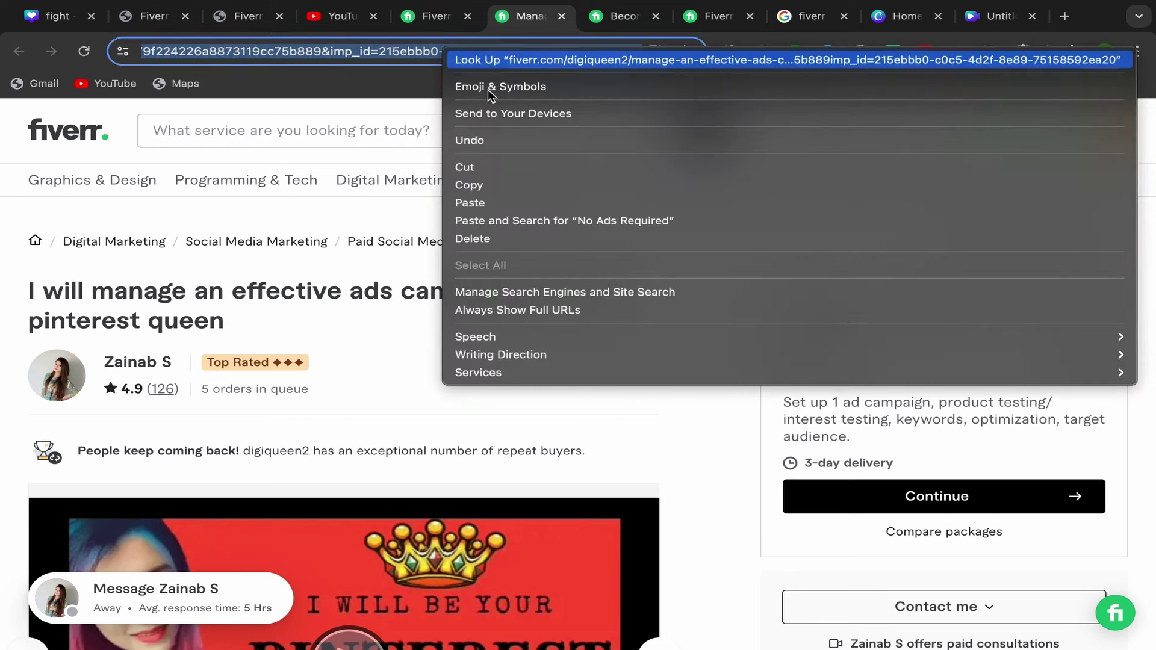
click(469, 192)
- Return to the Fiverr Affiliates dashboard, expand its marketing tools, and go to the Default and Deep Links page
click(157, 21)
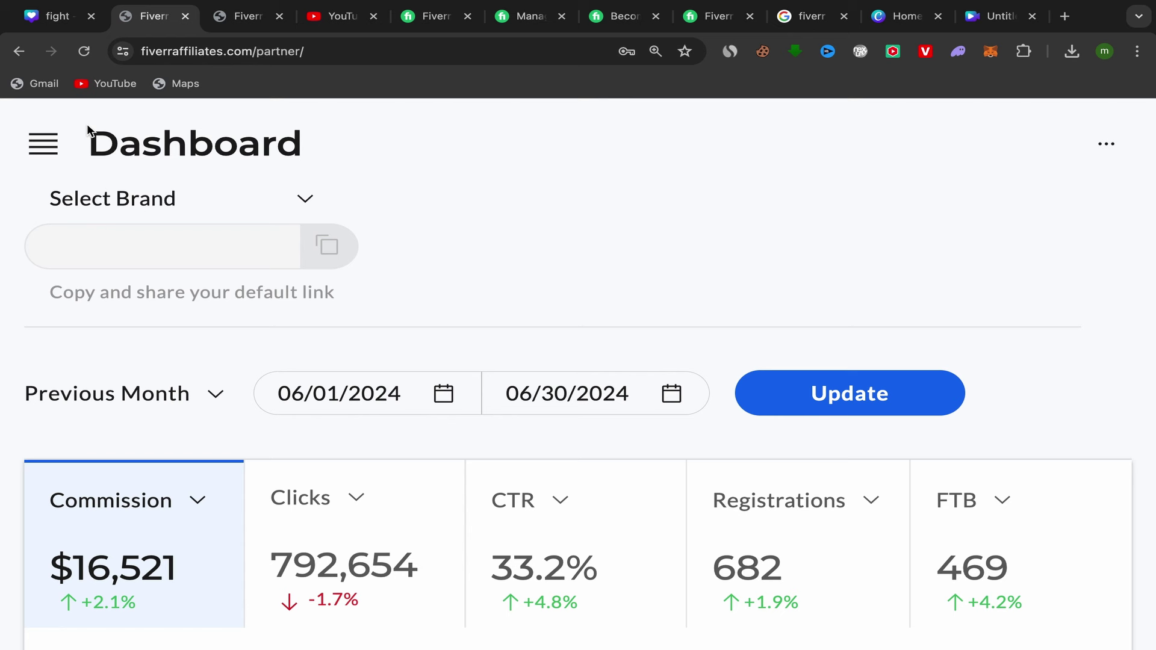
click(43, 143)
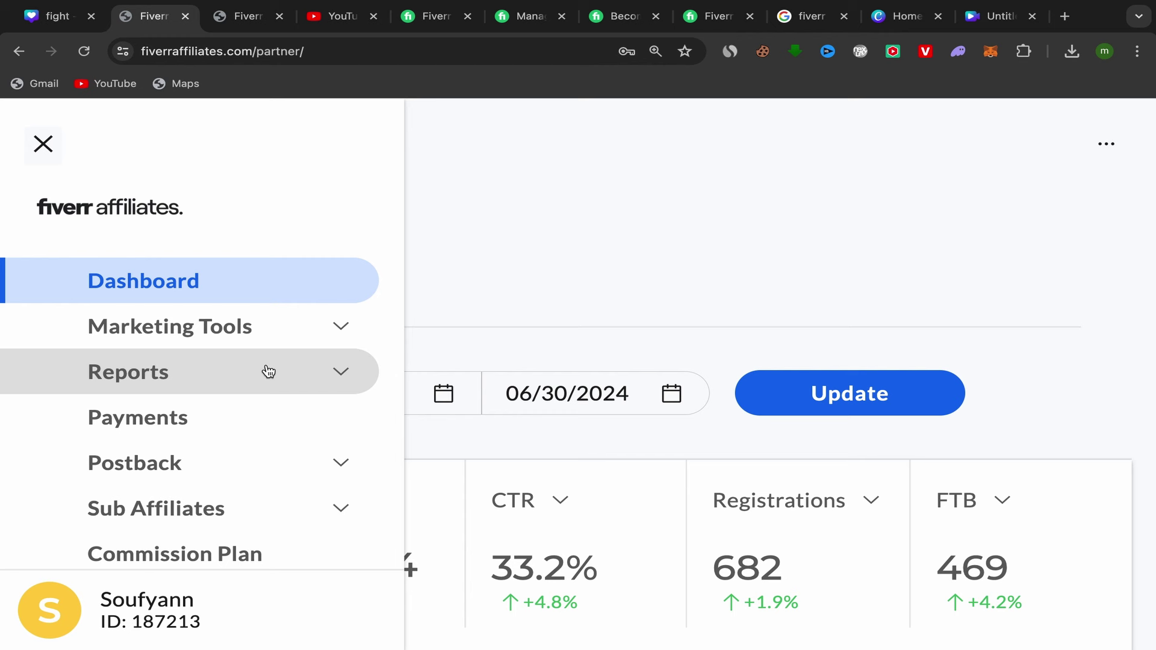
click(275, 329)
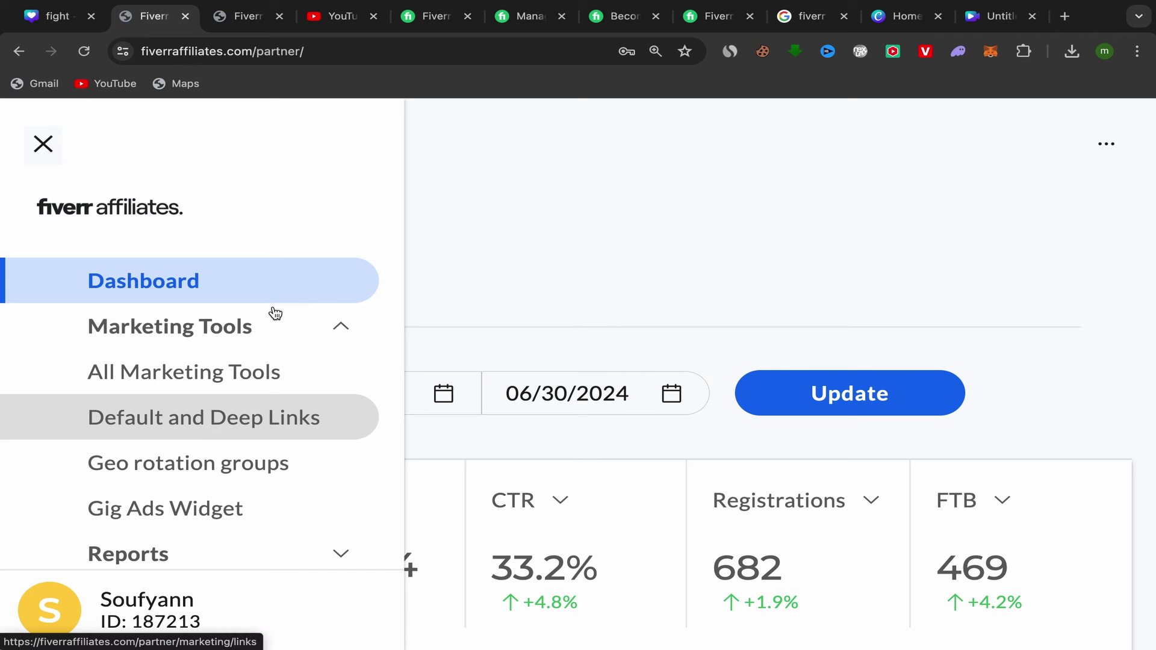
click(258, 30)
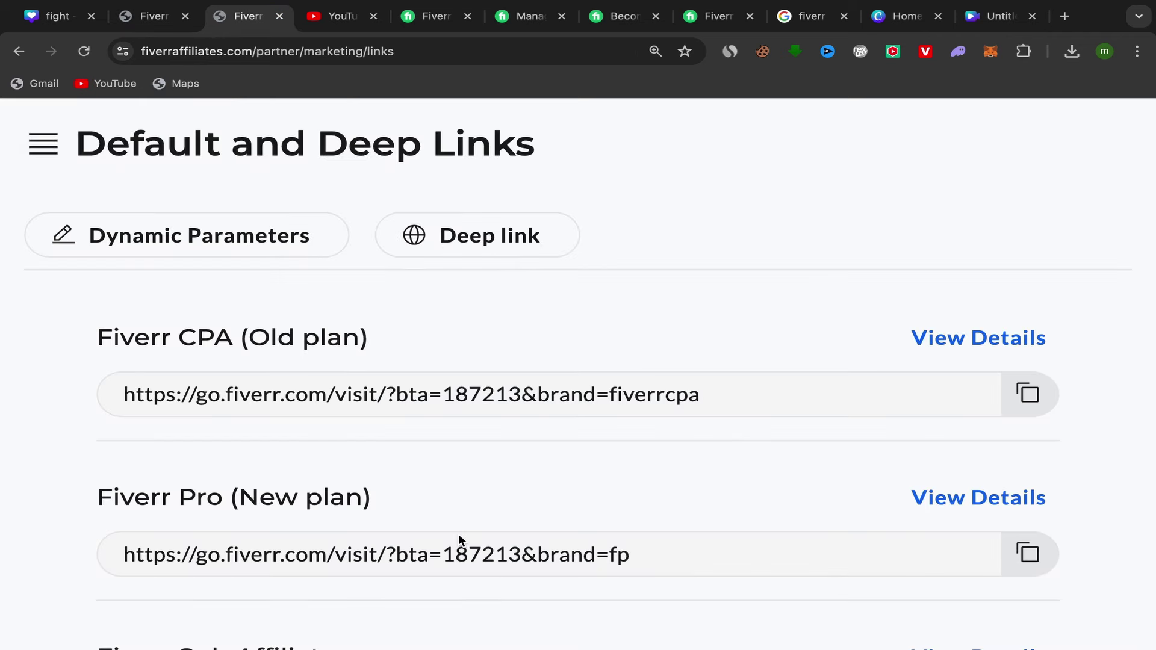
scroll(599, 510, down, 1)
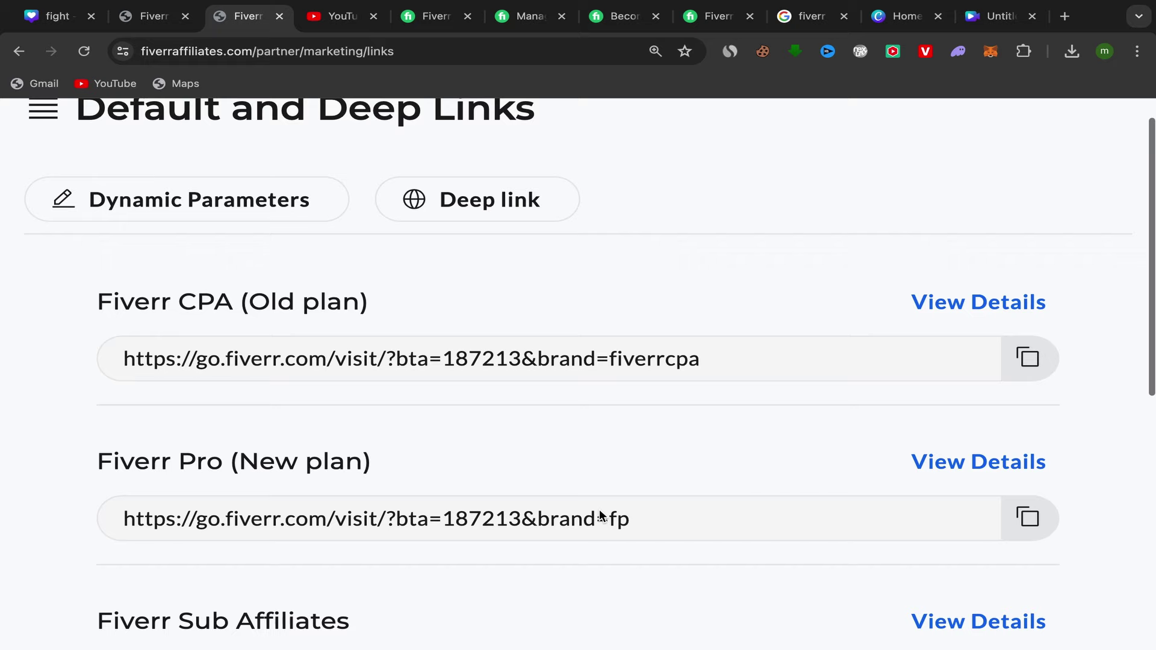
scroll(599, 510, up, 1)
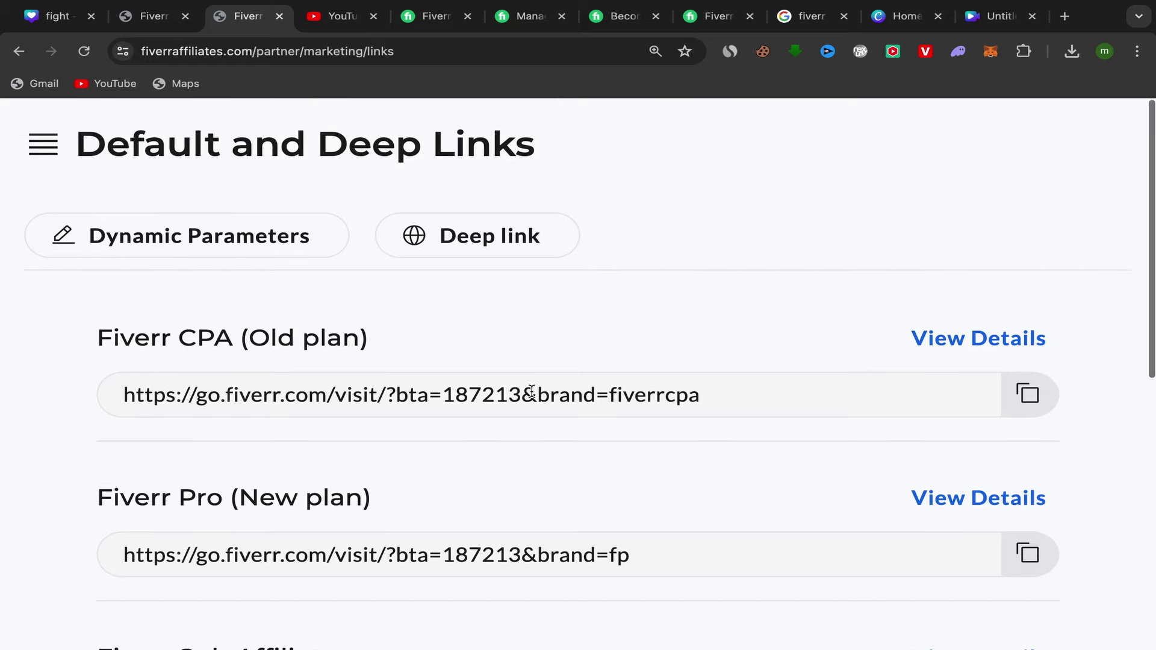
- Create deep links by entering the copied gig URL as the landing page and saving it
click(482, 238)
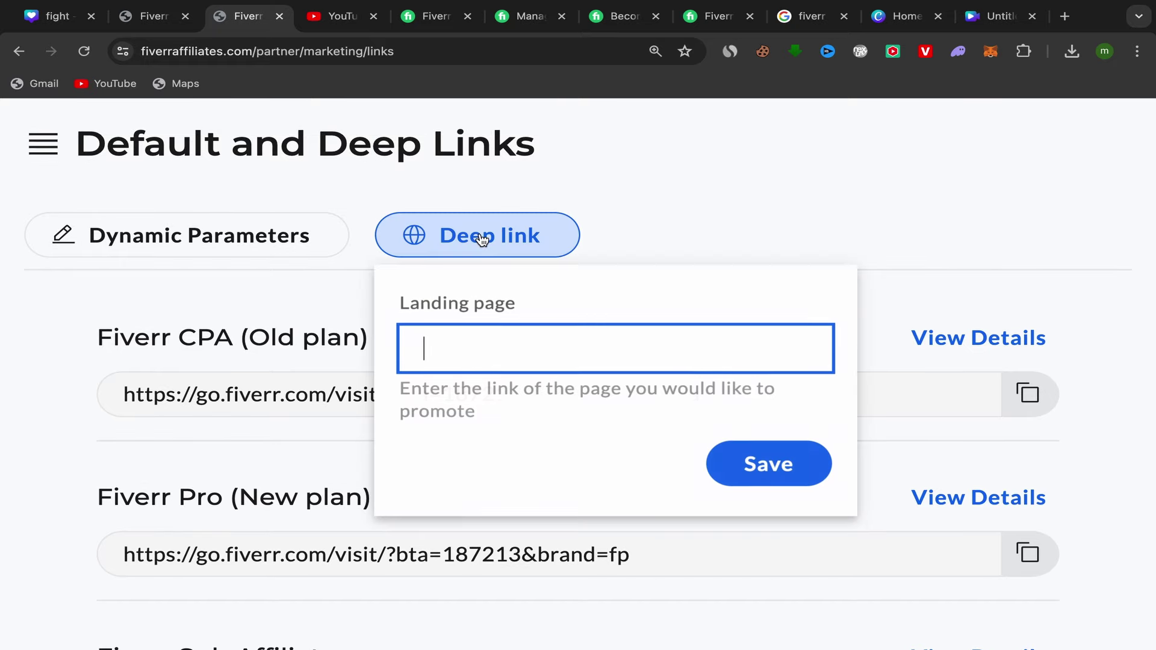
right_click(431, 350)
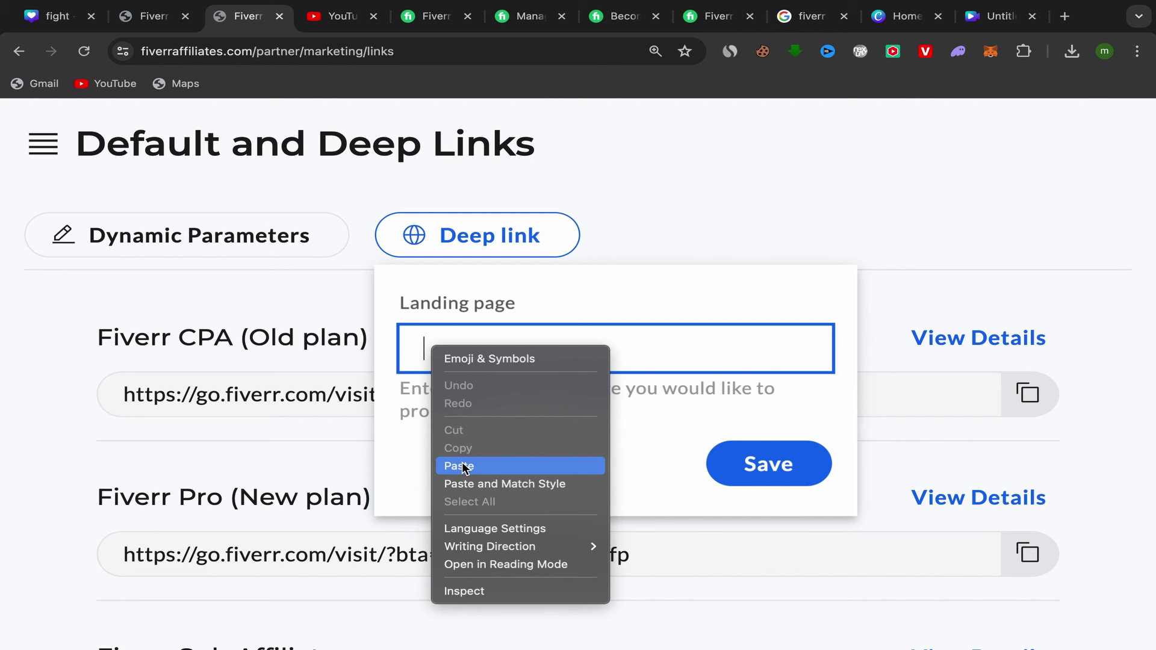
click(483, 464)
key(ctrl+v)
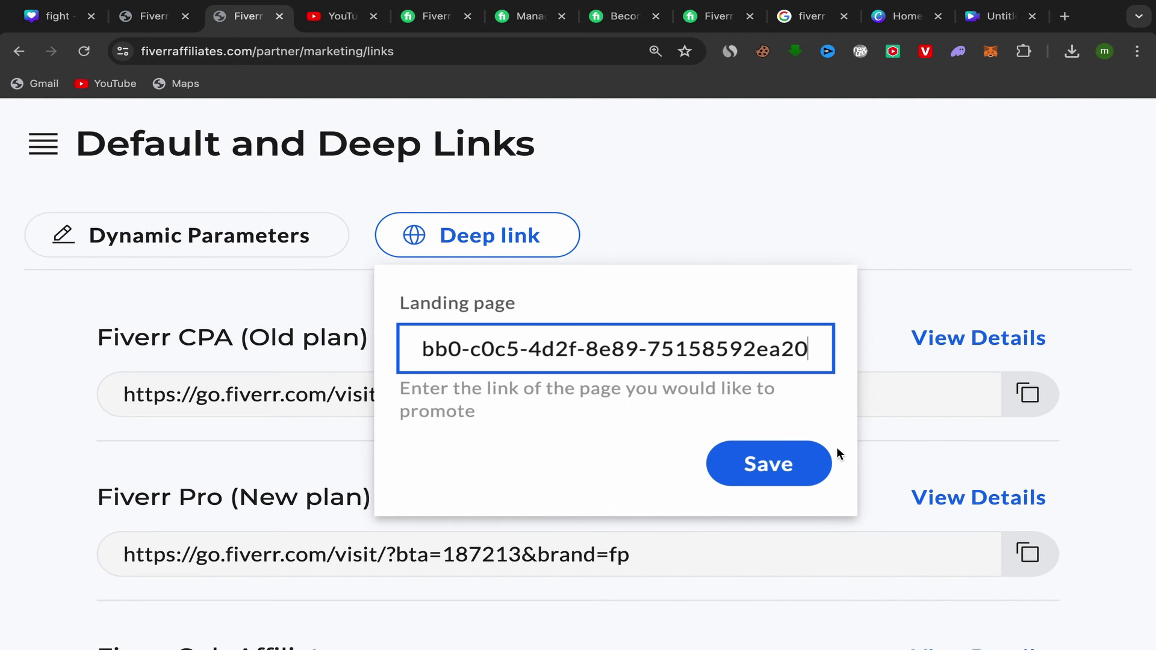
click(762, 471)
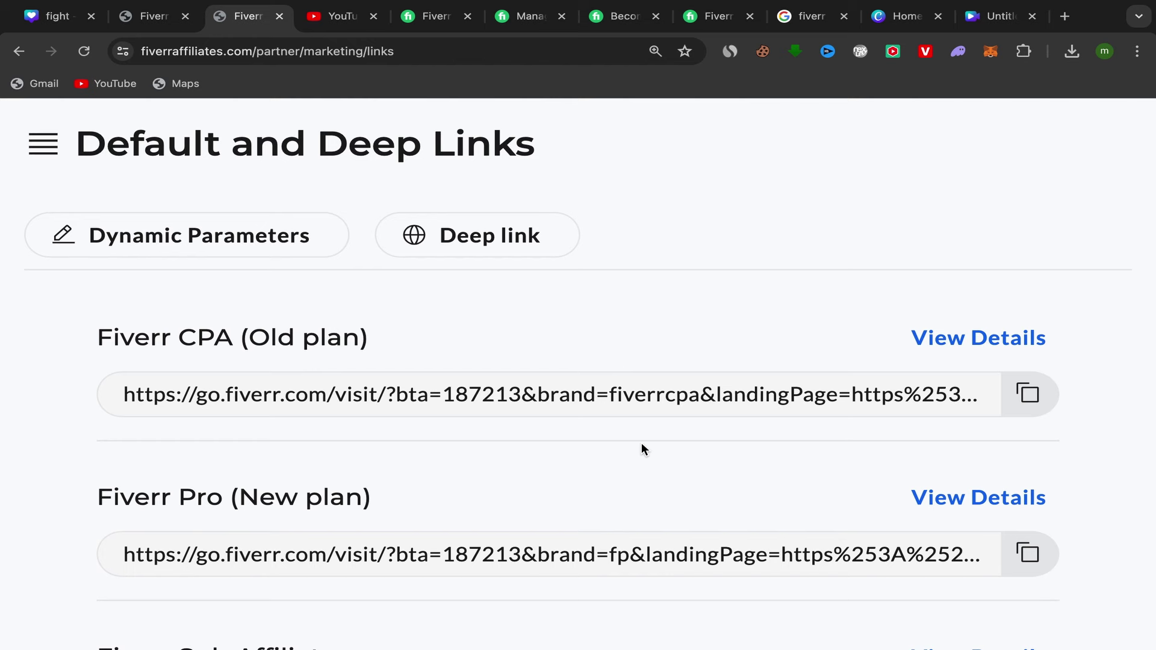
- Return to the Pinterest ads campaign gig page and play its promotional video
click(435, 16)
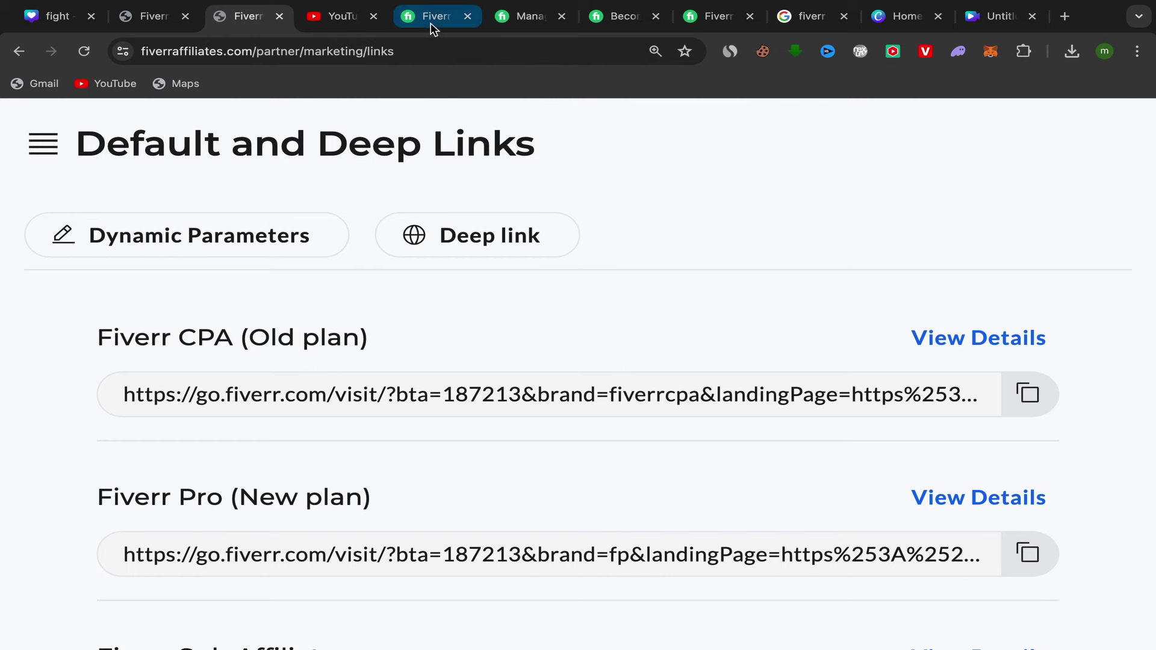
click(529, 18)
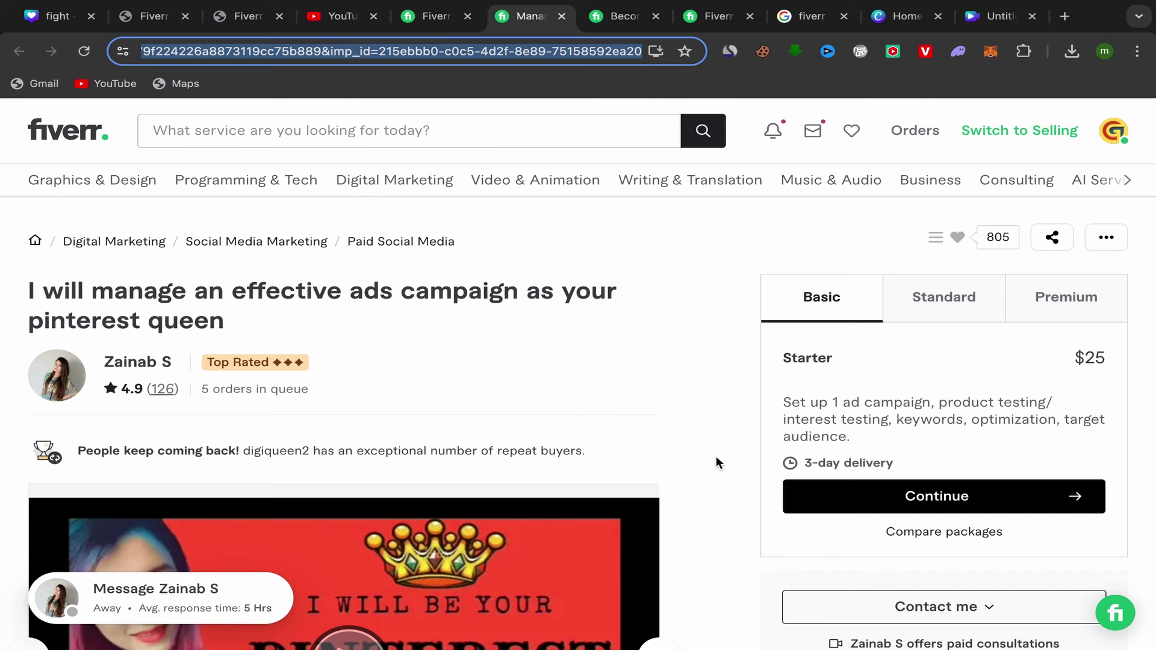
scroll(717, 462, down, 5)
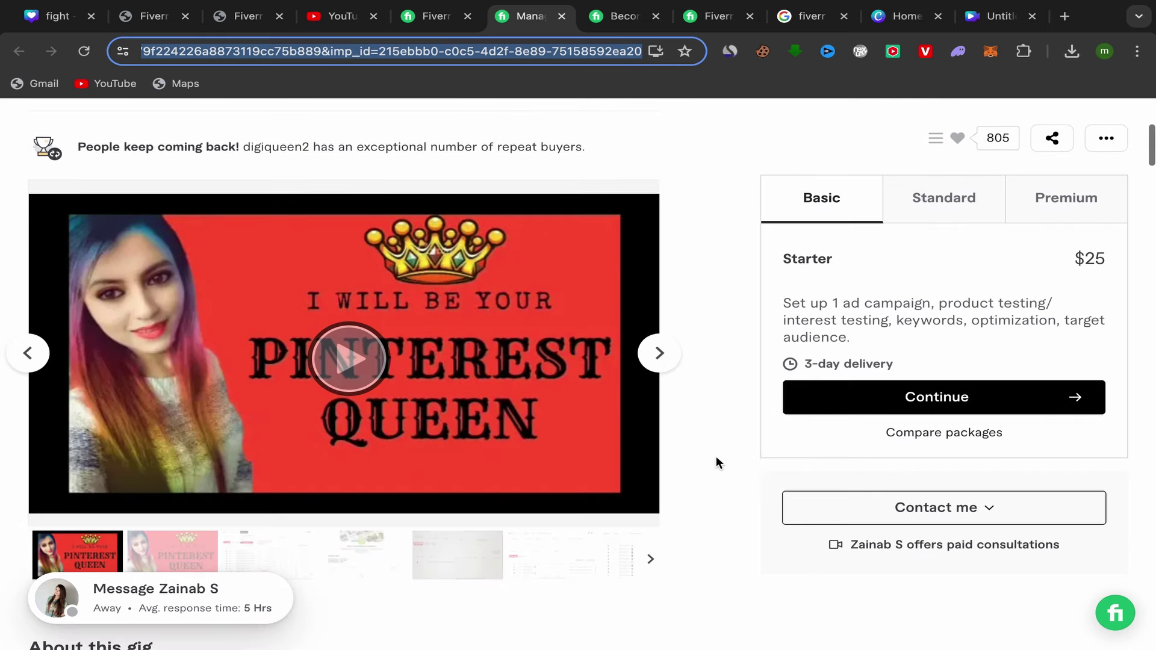
click(355, 386)
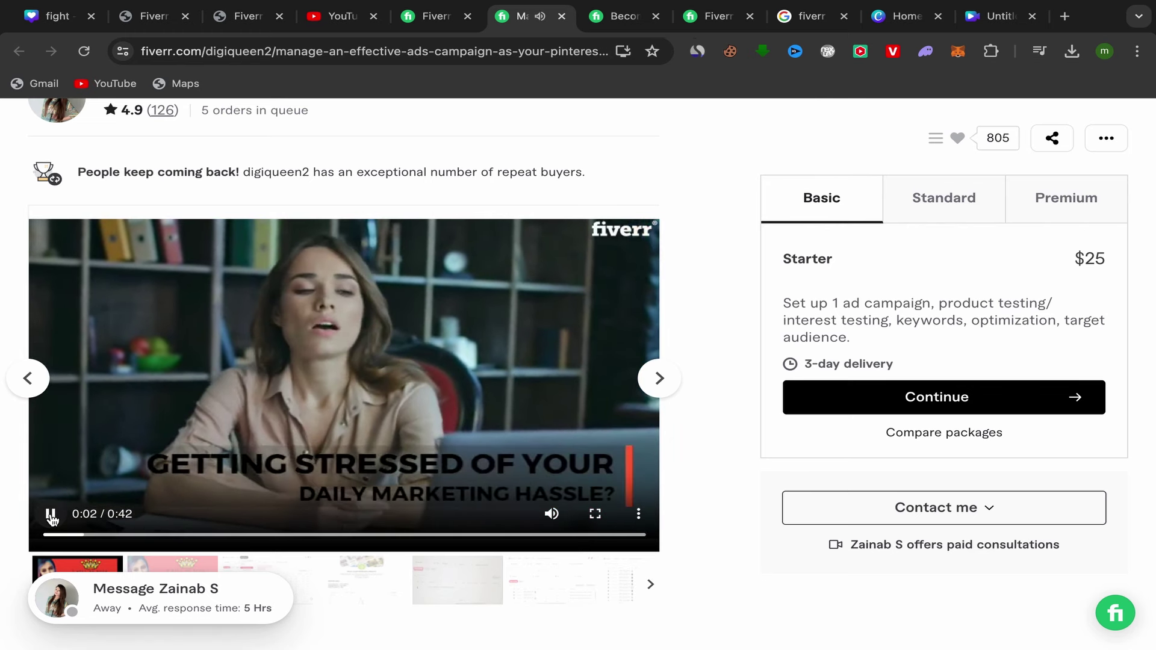
- Pause the gig's promotional video and save it to the Downloads folder as "ads pins"
click(51, 515)
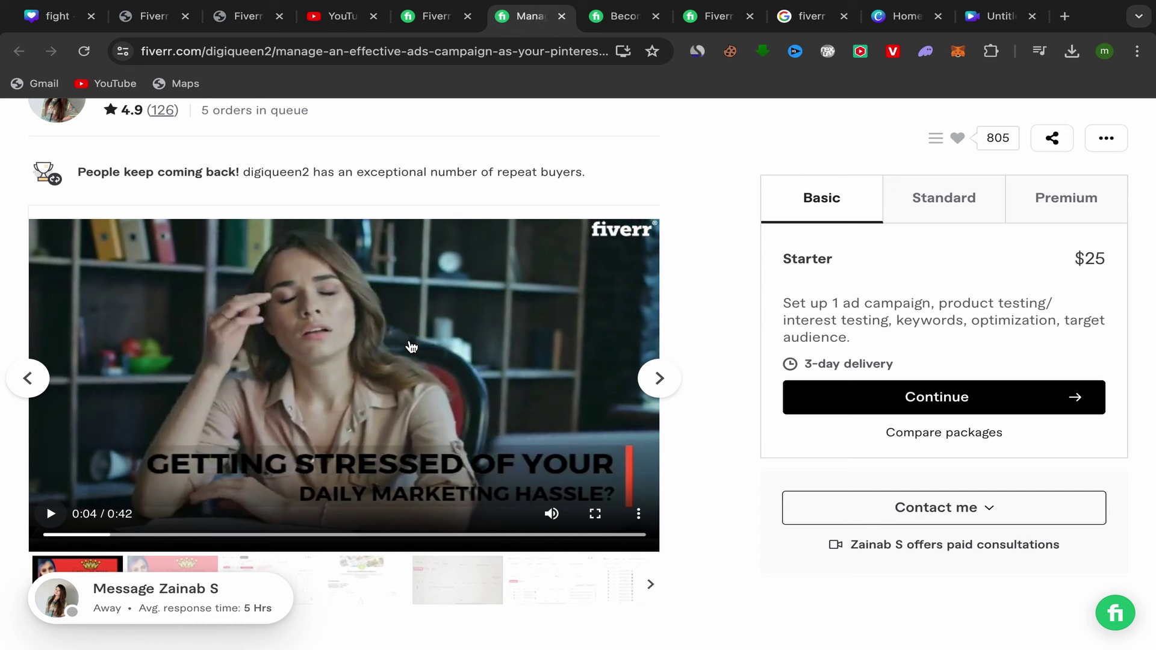
right_click(429, 335)
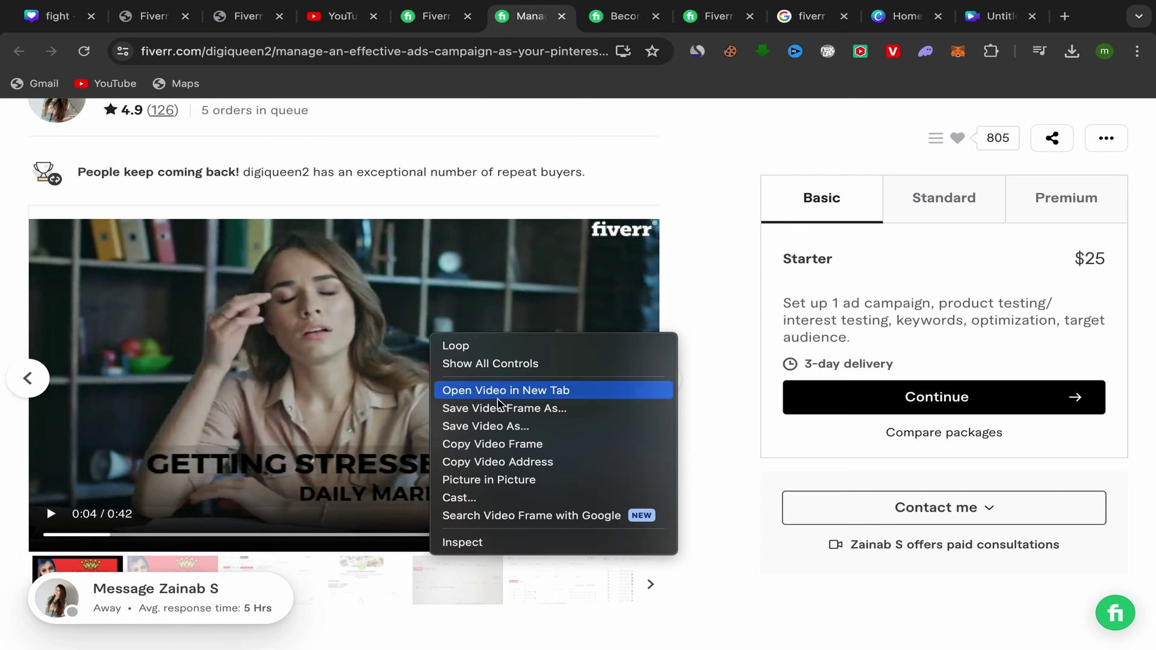
click(478, 432)
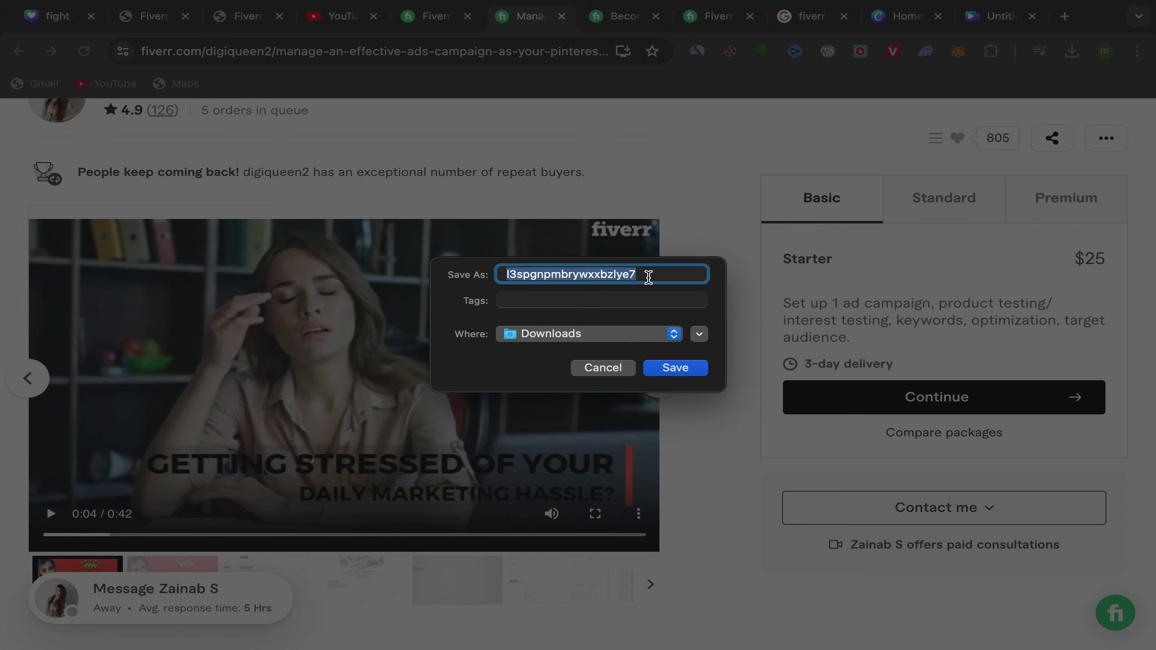
text(ads pins)
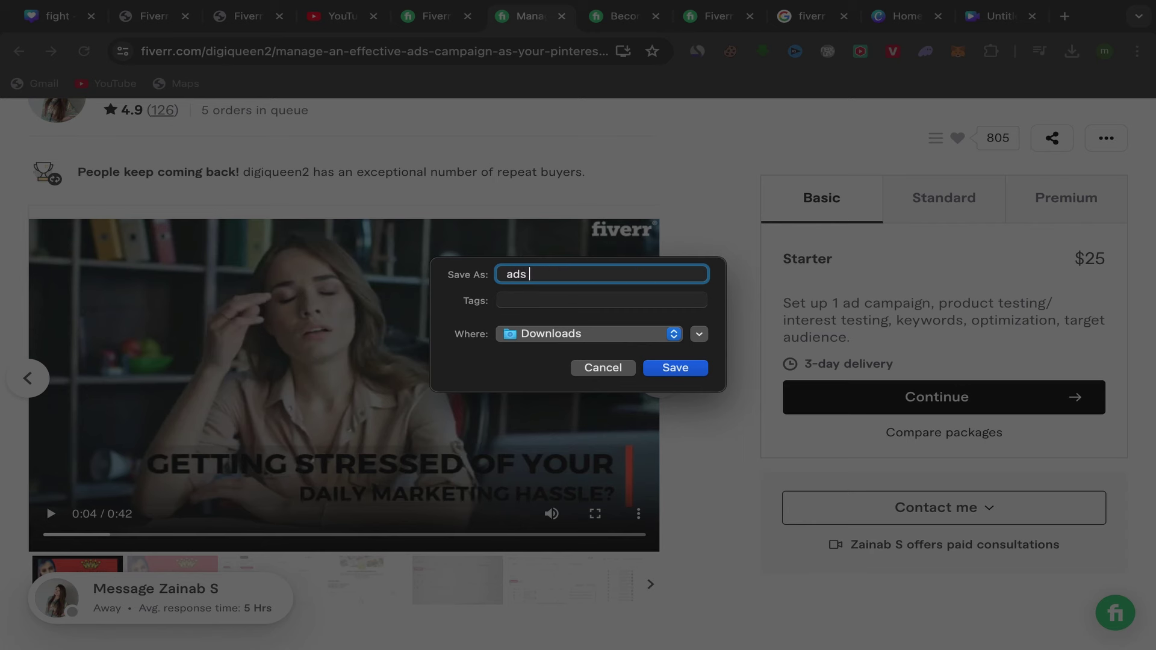
click(687, 369)
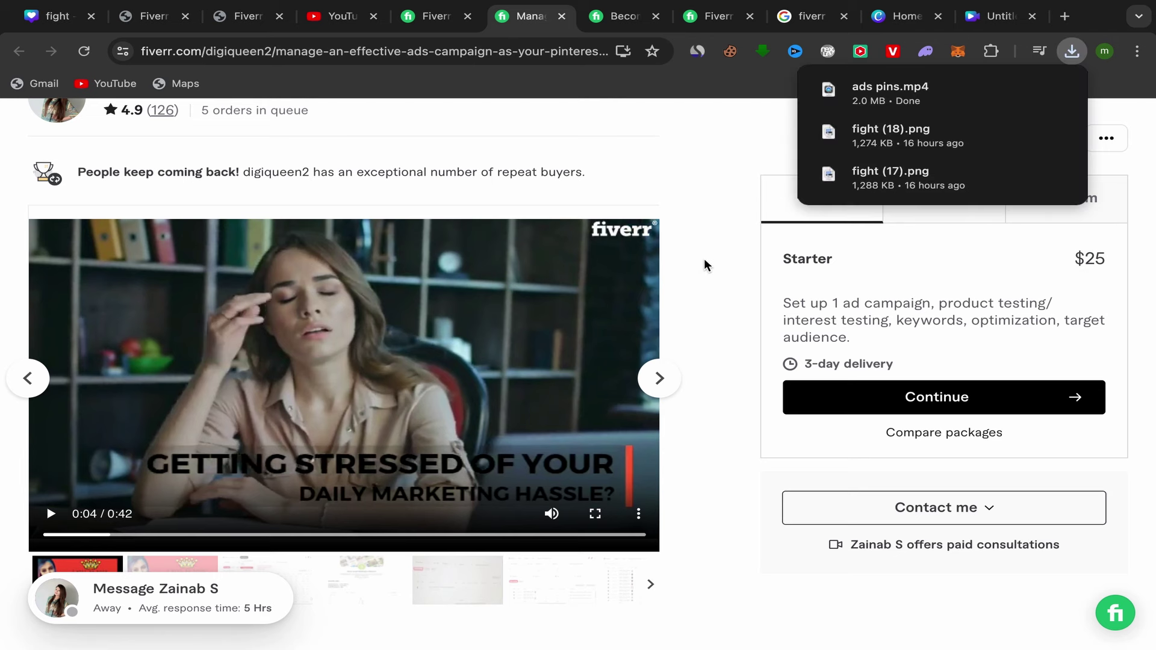
- Search Google for canva, then switch to Canva and bring up the blank untitled video design
click(801, 20)
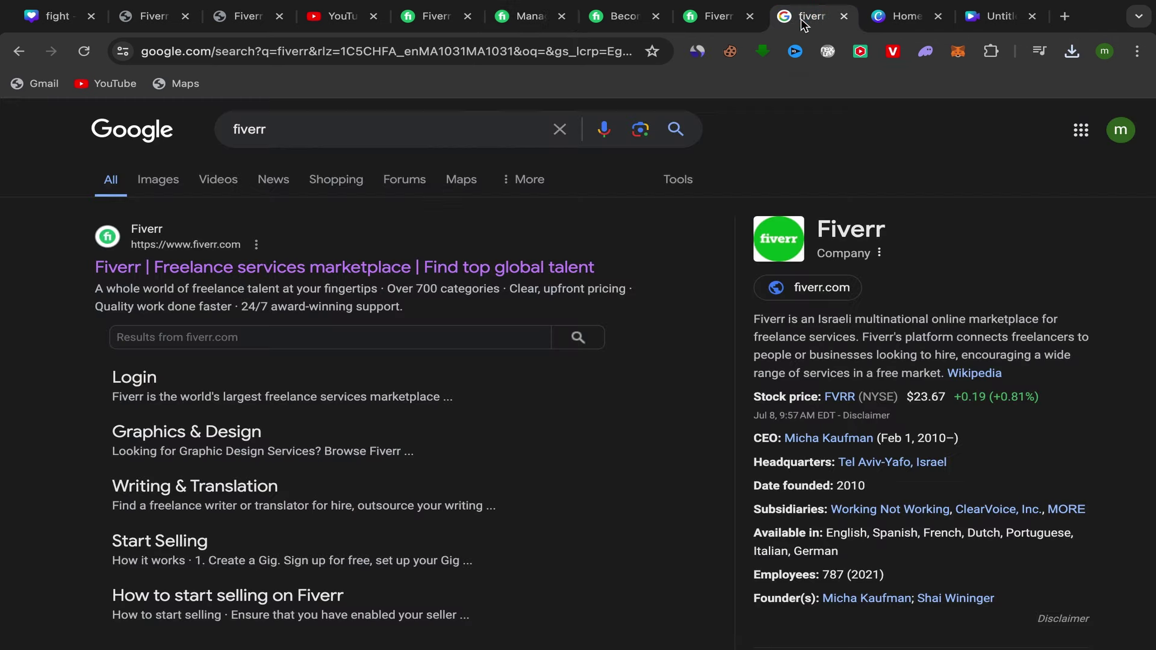
drag(276, 128, 185, 134)
text(c)
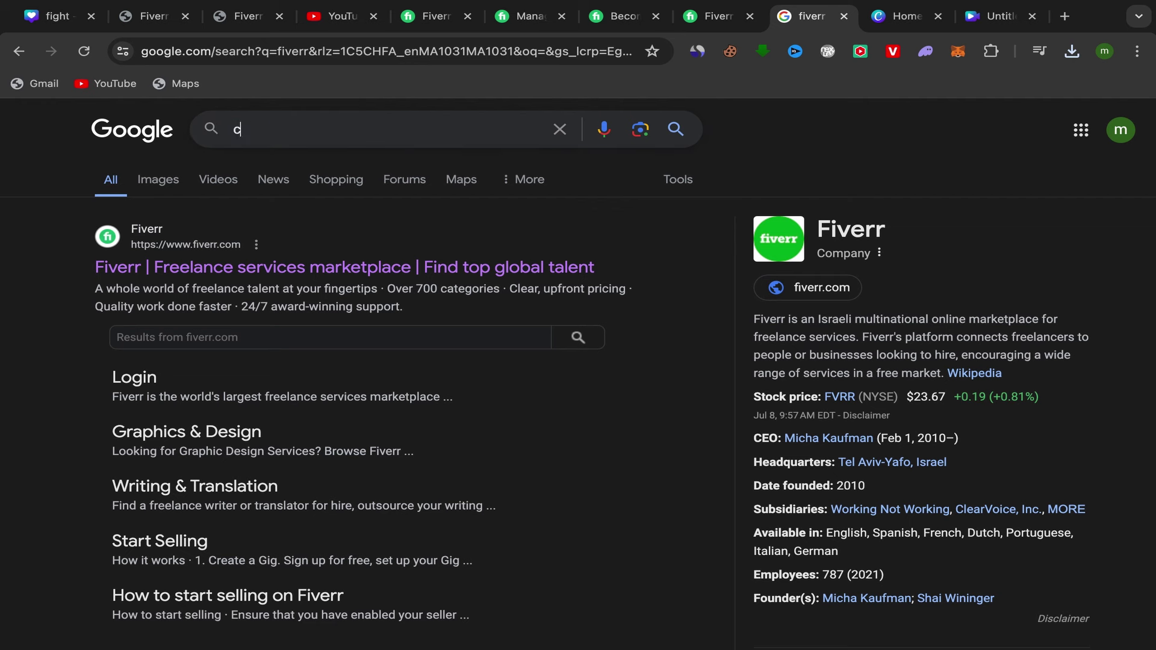
text(anva)
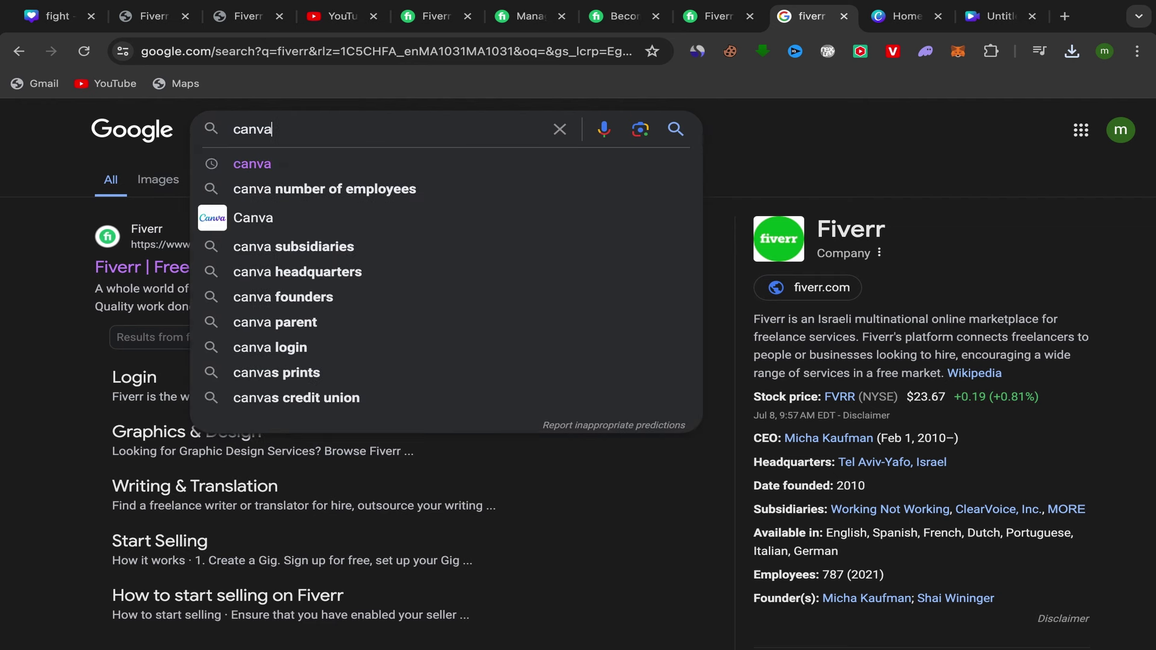
click(239, 172)
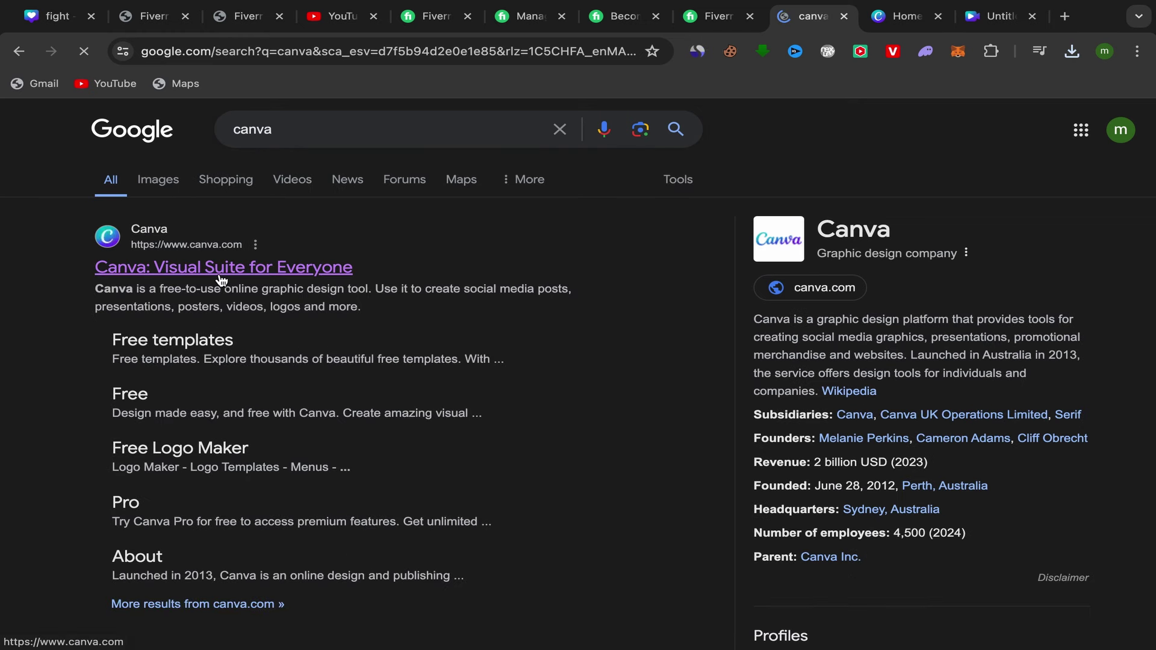
click(901, 19)
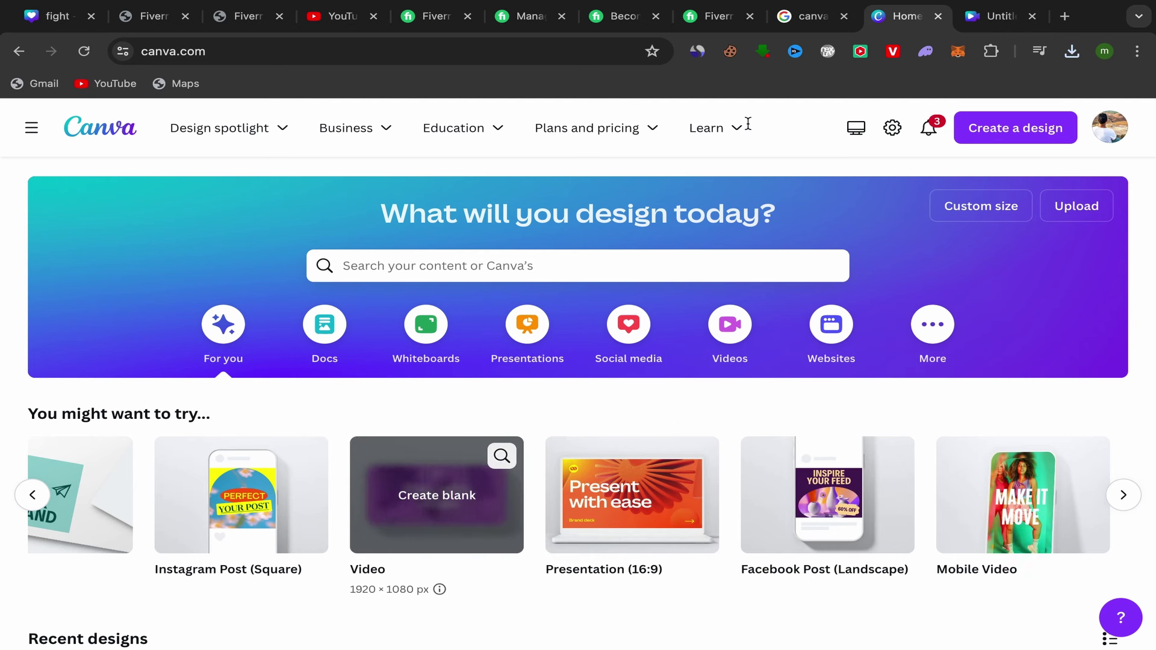
click(994, 16)
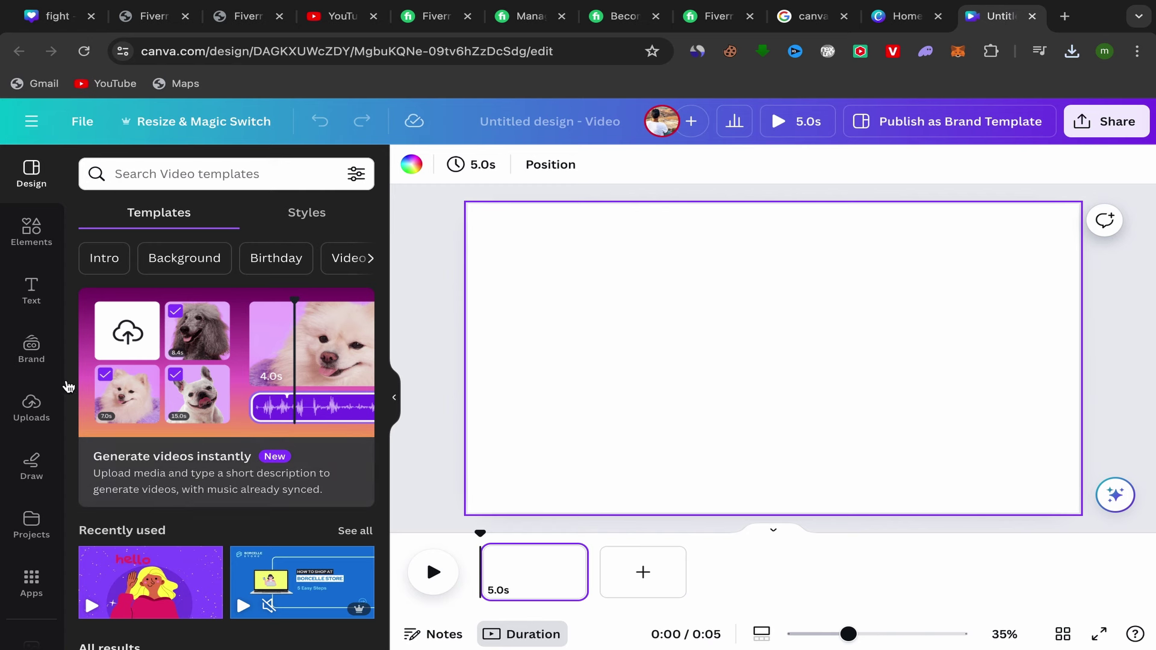
- Upload ads pins.mp4 from the Downloads folder to the Canva video uploads, previewing it before confirming
click(30, 415)
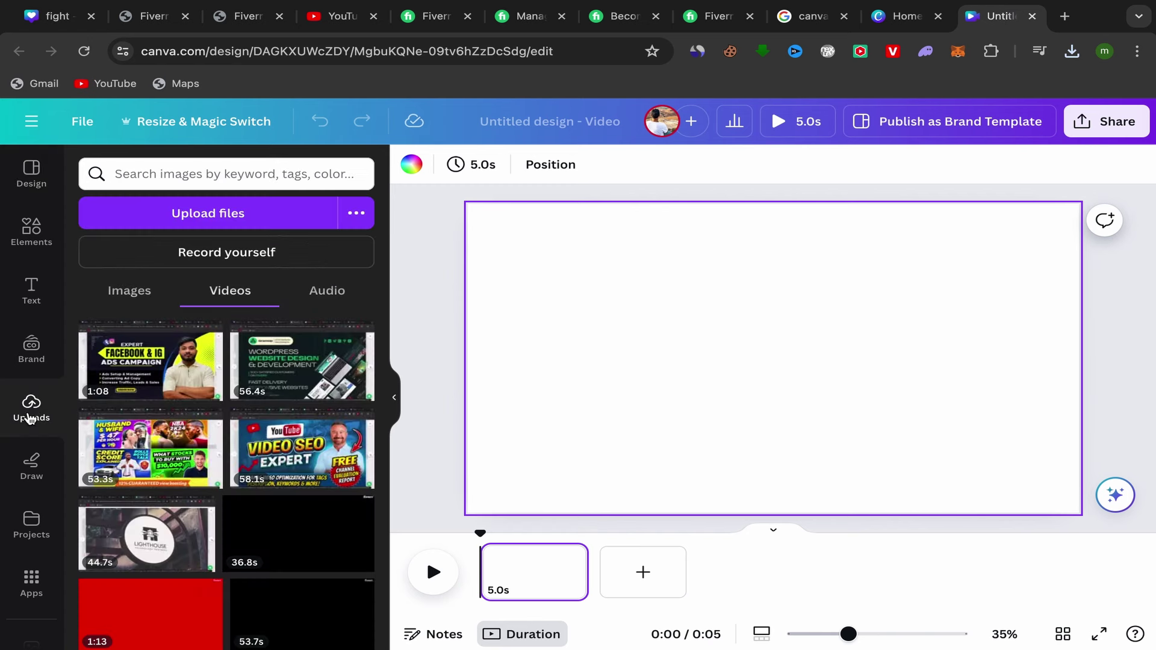
click(205, 222)
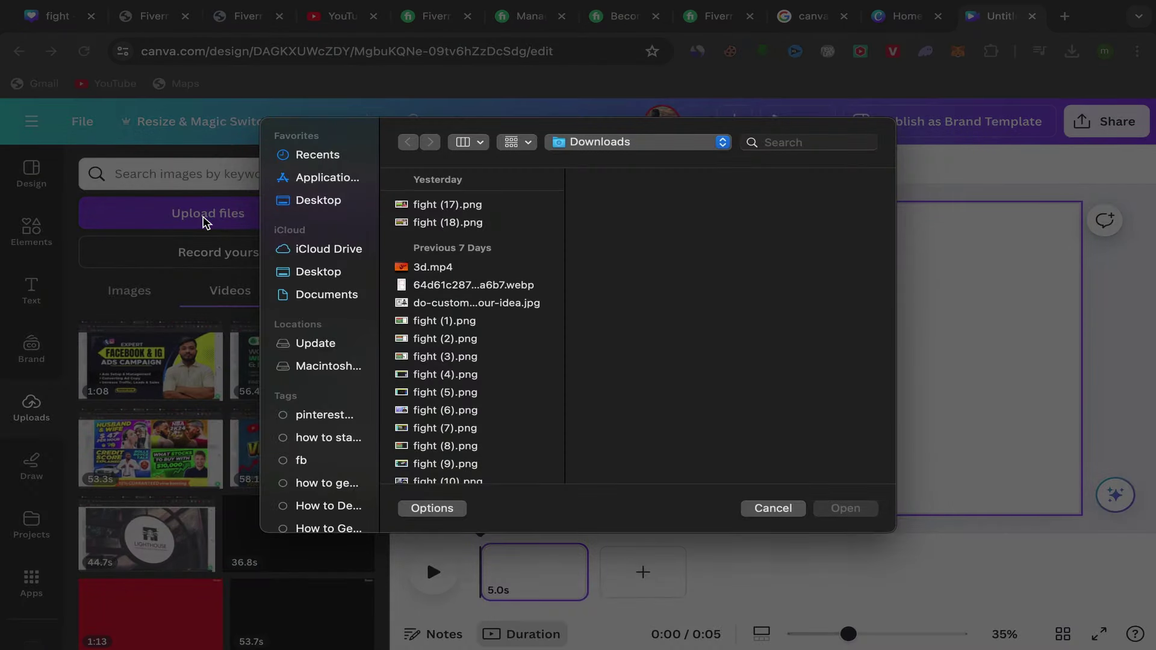
click(444, 206)
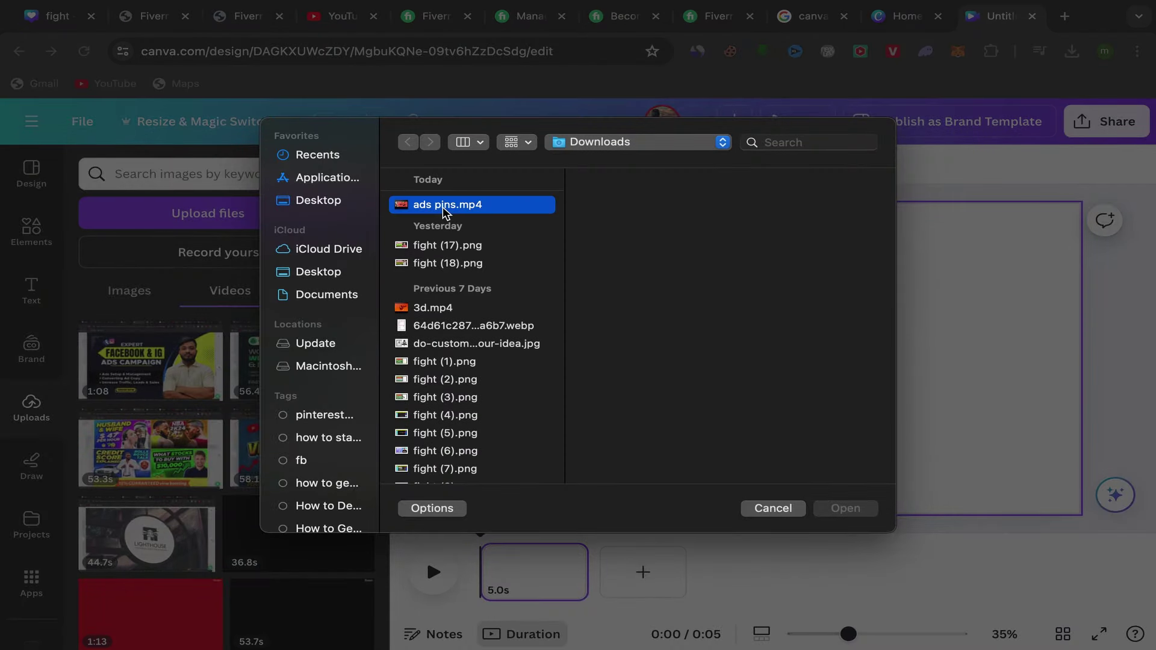
mouse_move(651, 303)
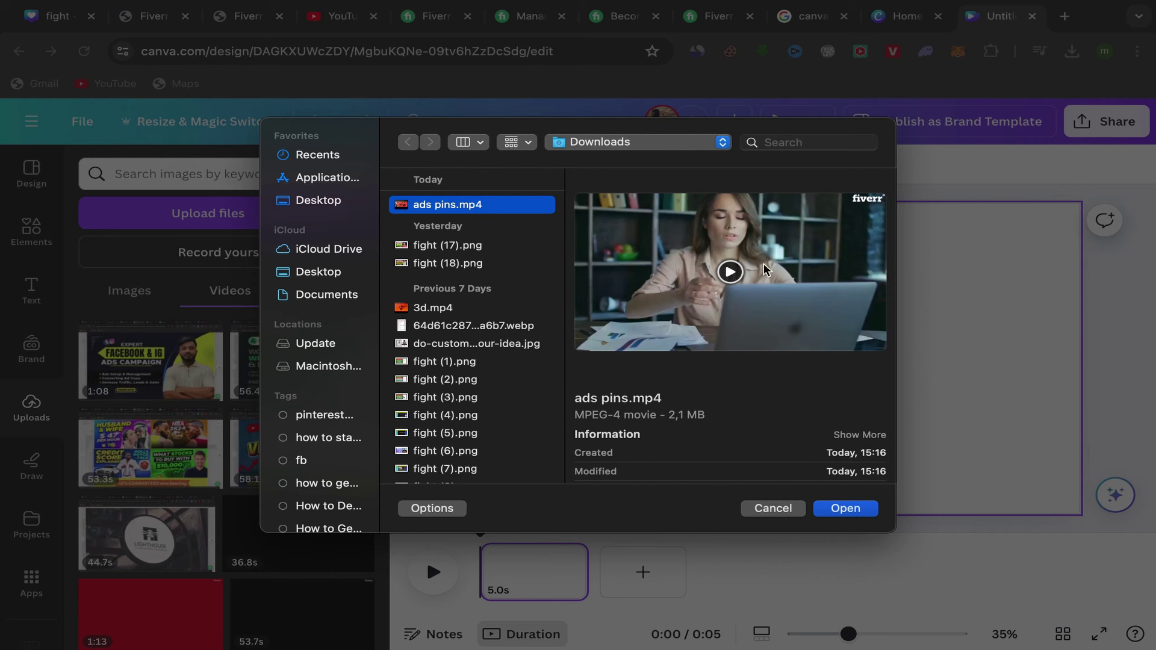
click(730, 273)
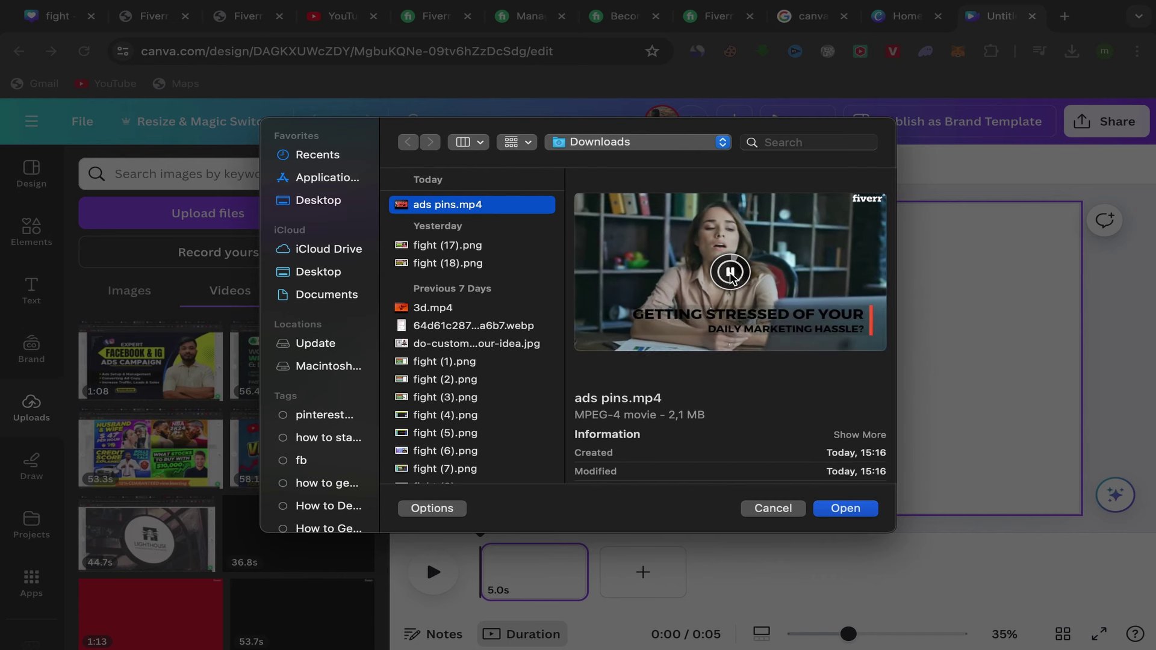
click(851, 510)
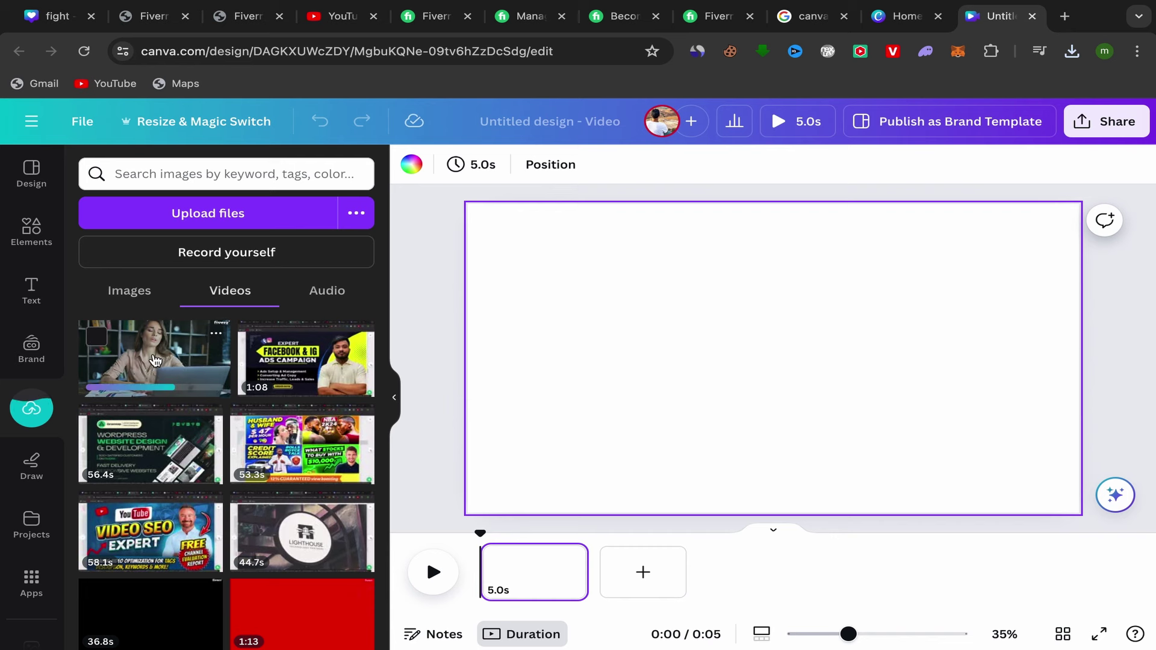
- Add the uploaded ads pins video to the blank page and set it as the page background
click(156, 360)
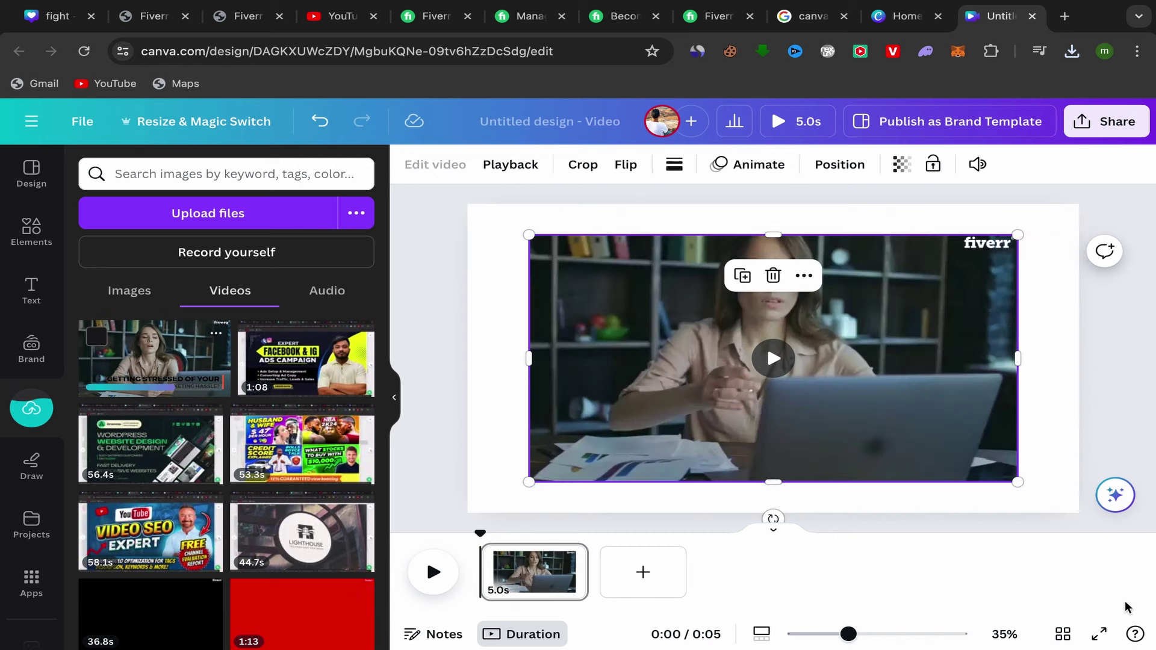
click(807, 278)
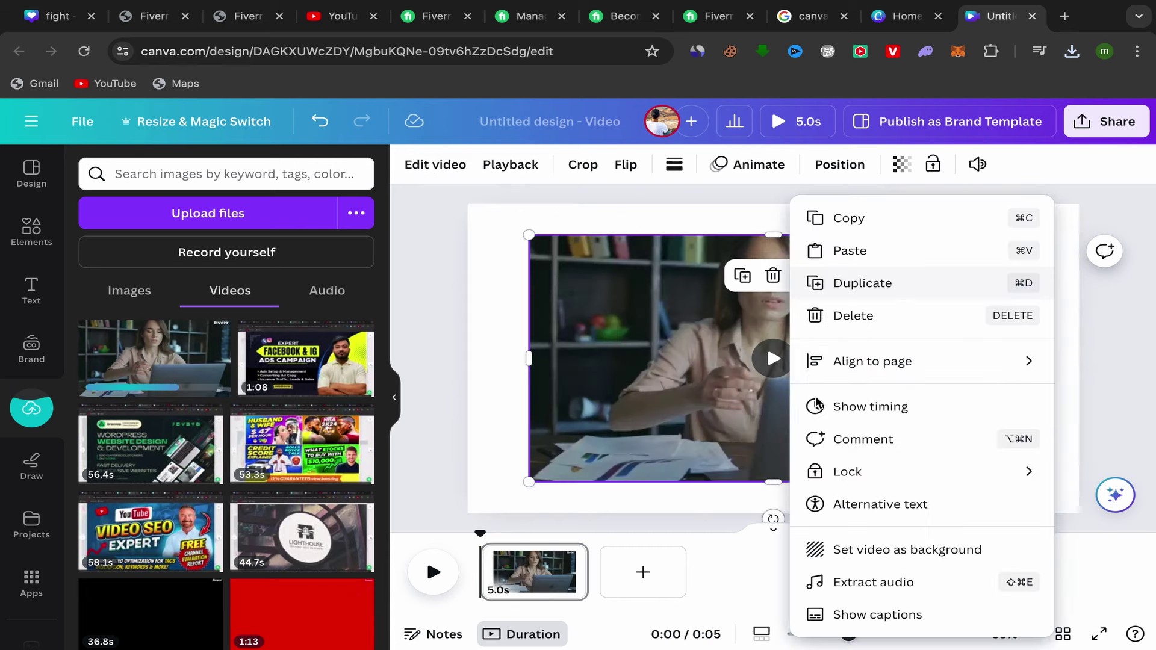
click(878, 555)
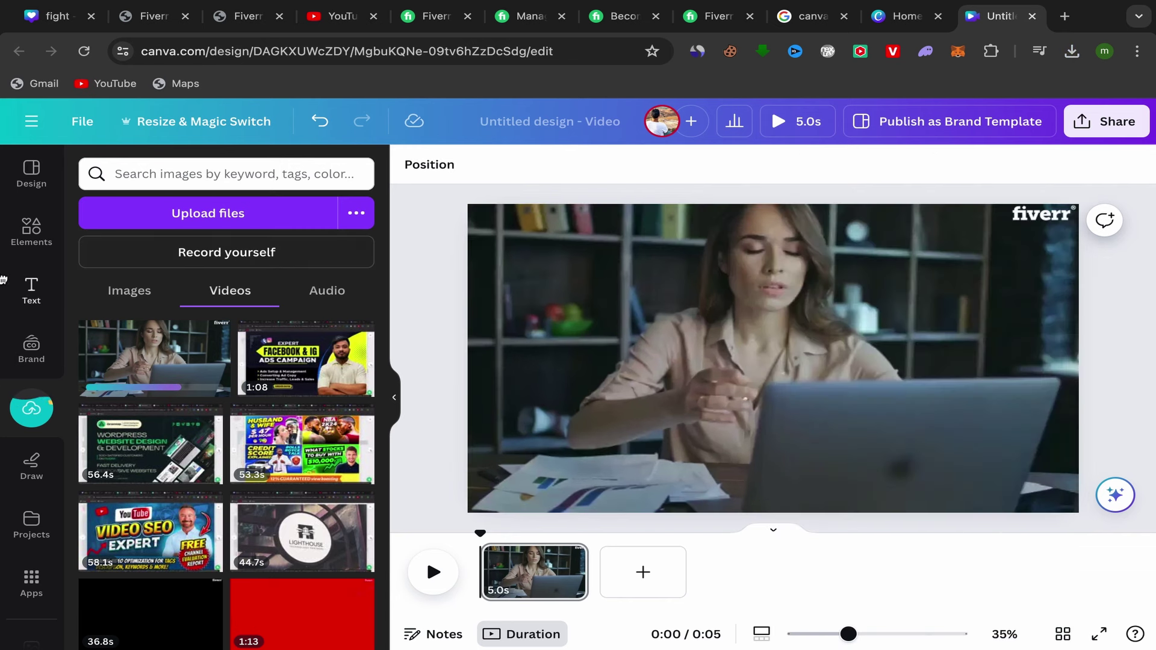
- Add the recently used yellow "HUGE SALE" text combination to the video page
click(28, 299)
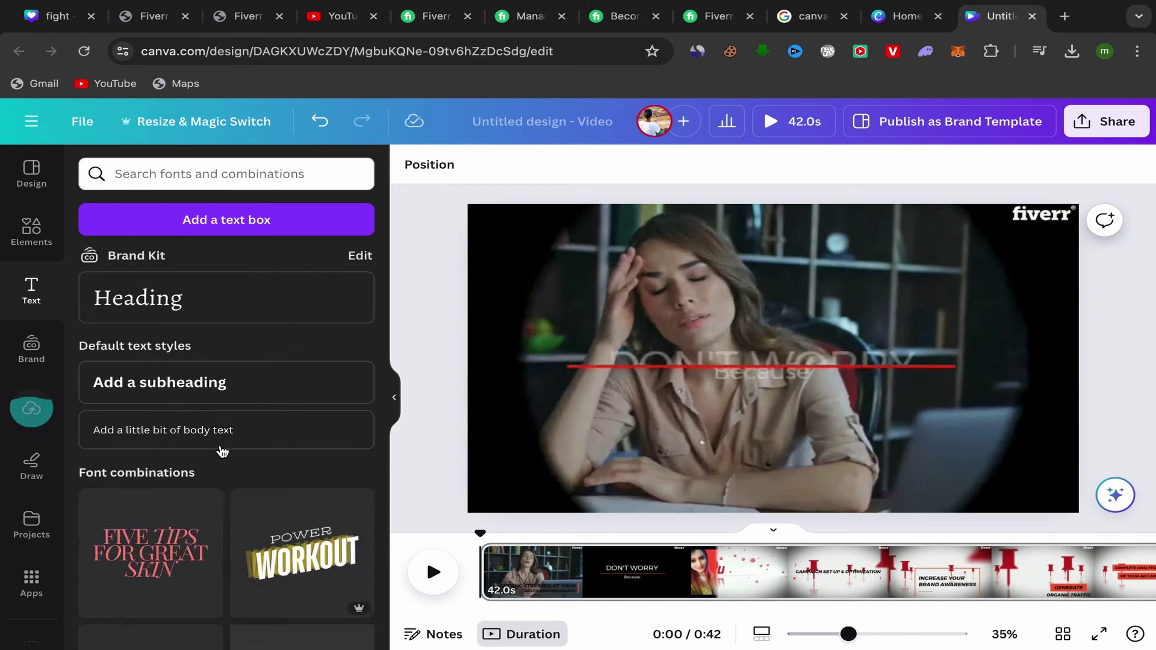
scroll(221, 452, down, 3)
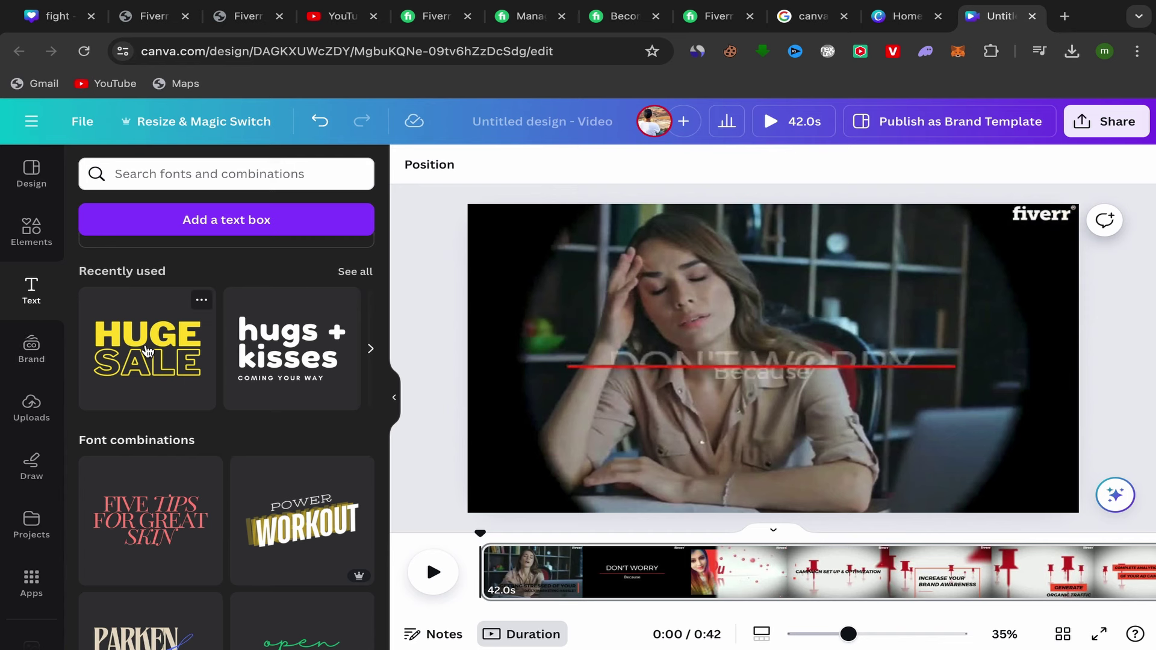
mouse_move(148, 351)
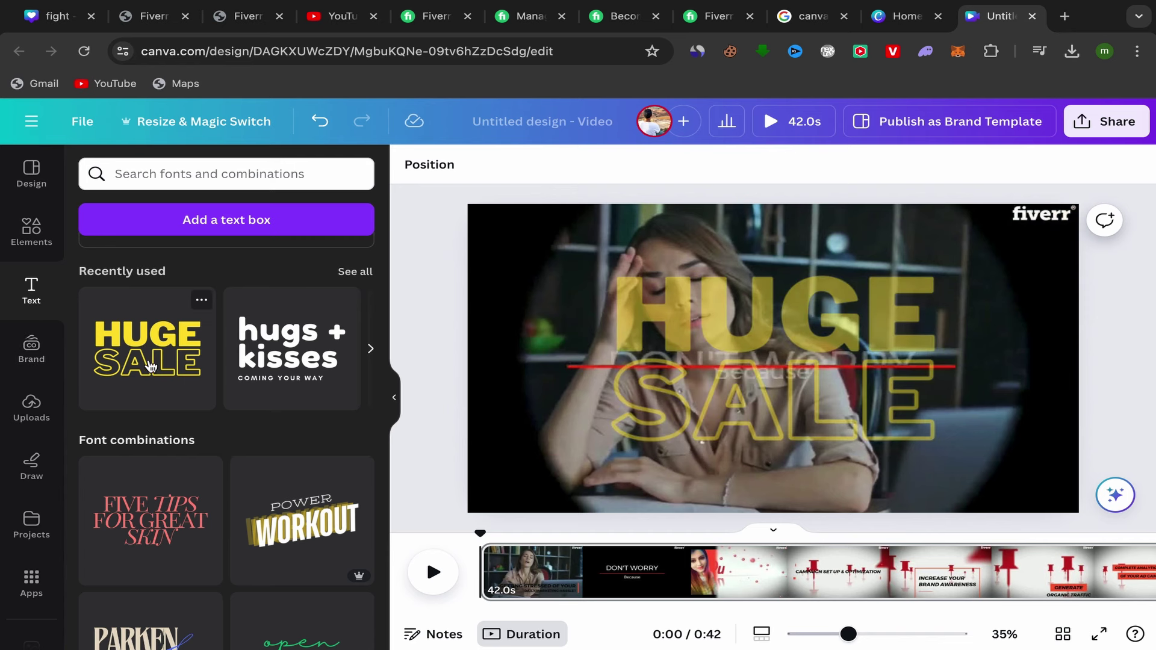
click(150, 366)
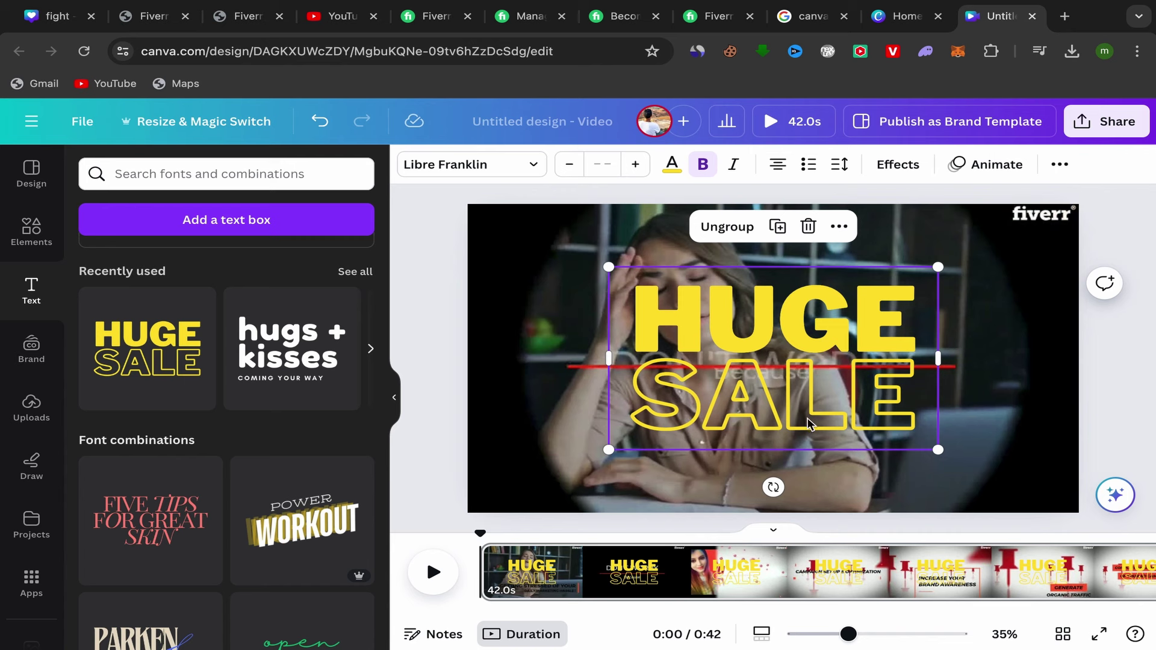
- Delete the "SALE" line and shrink the "HUGE" text to about size 62.2 along the video's upper edge
click(833, 409)
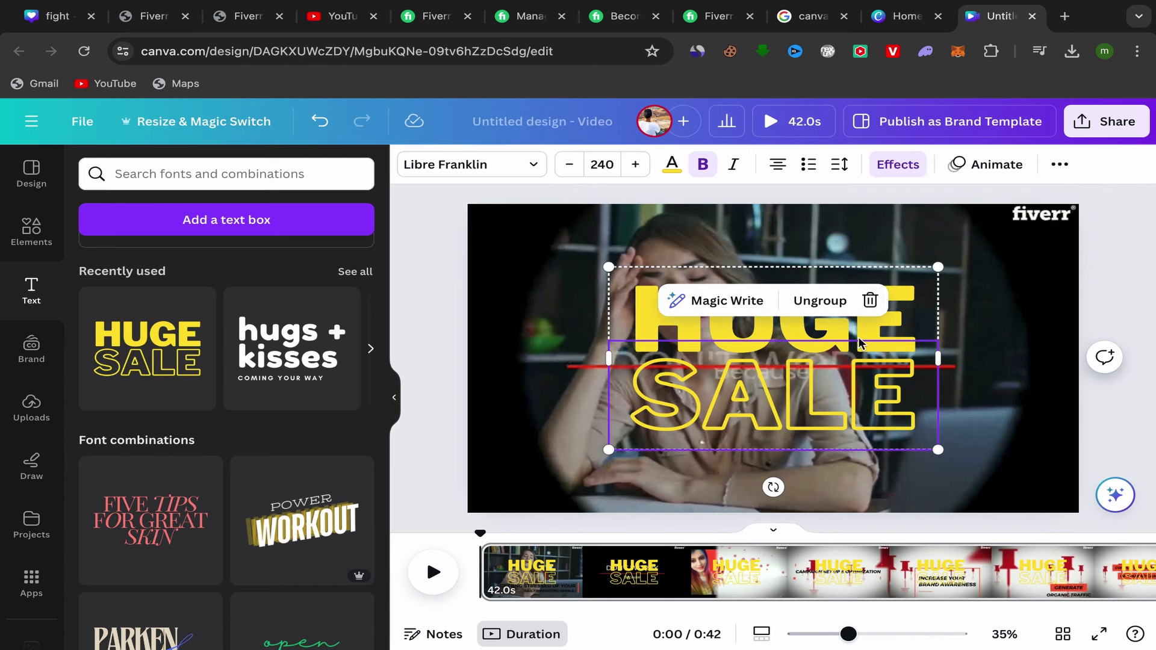
click(870, 304)
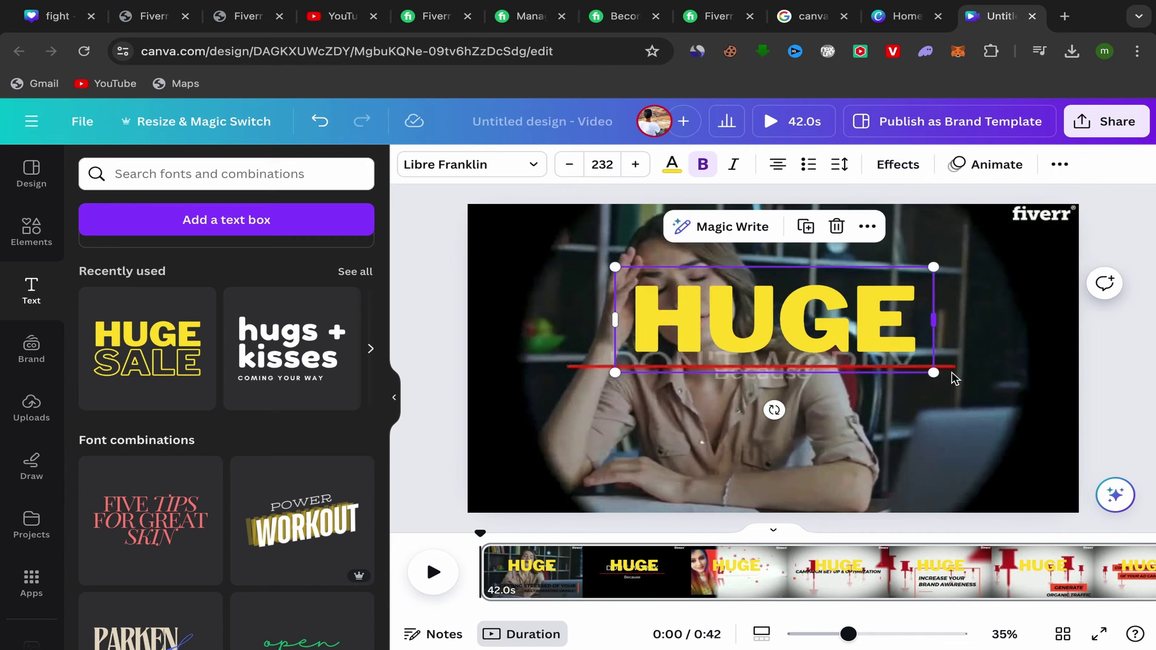
drag(933, 373, 572, 224)
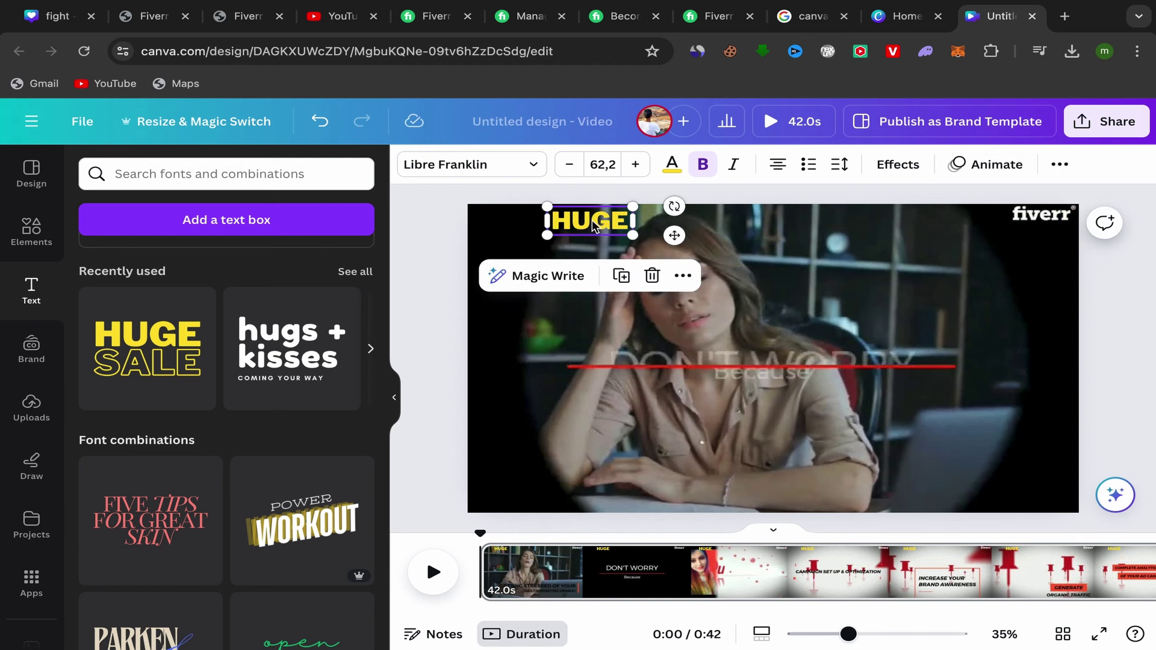
- Replace the "HUGE" text with "CHECK LINK IN MY DESCRIPTION" and widen its box to fit one line beside the Fiverr logo
double_click(592, 225)
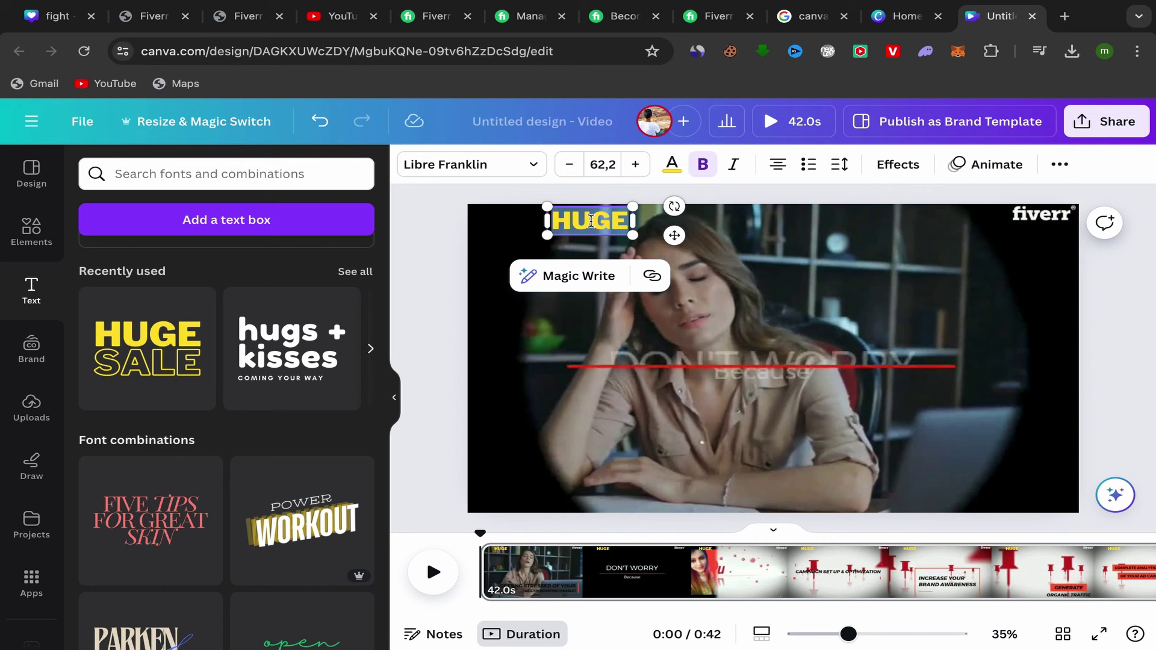
text(CHEC)
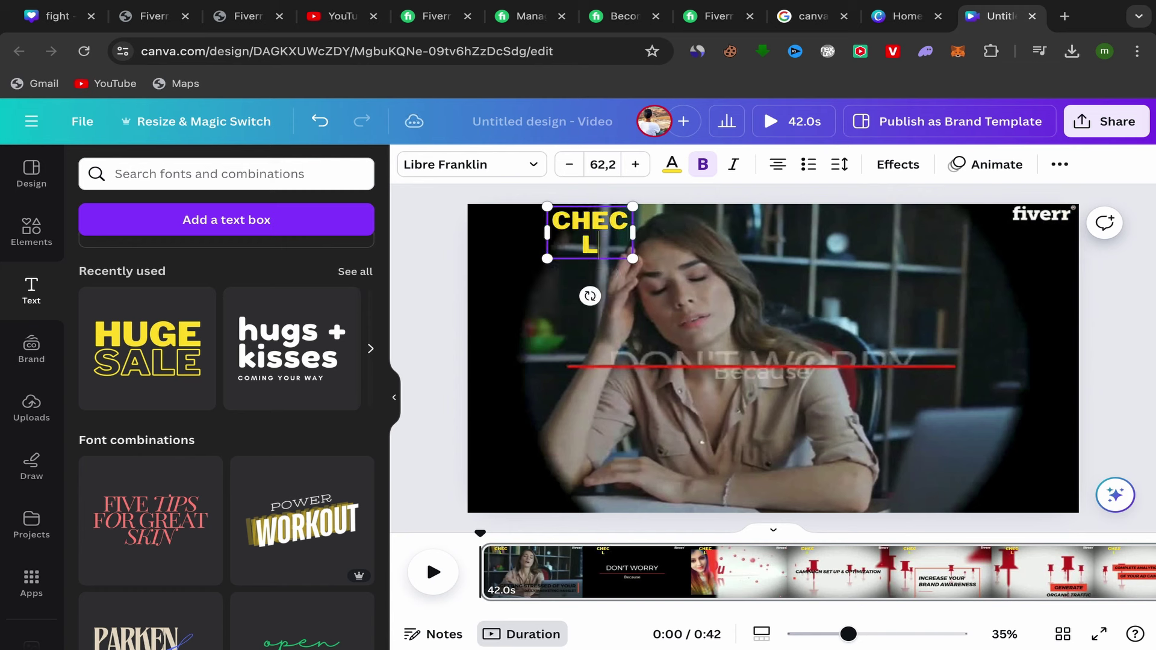
text(K LI)
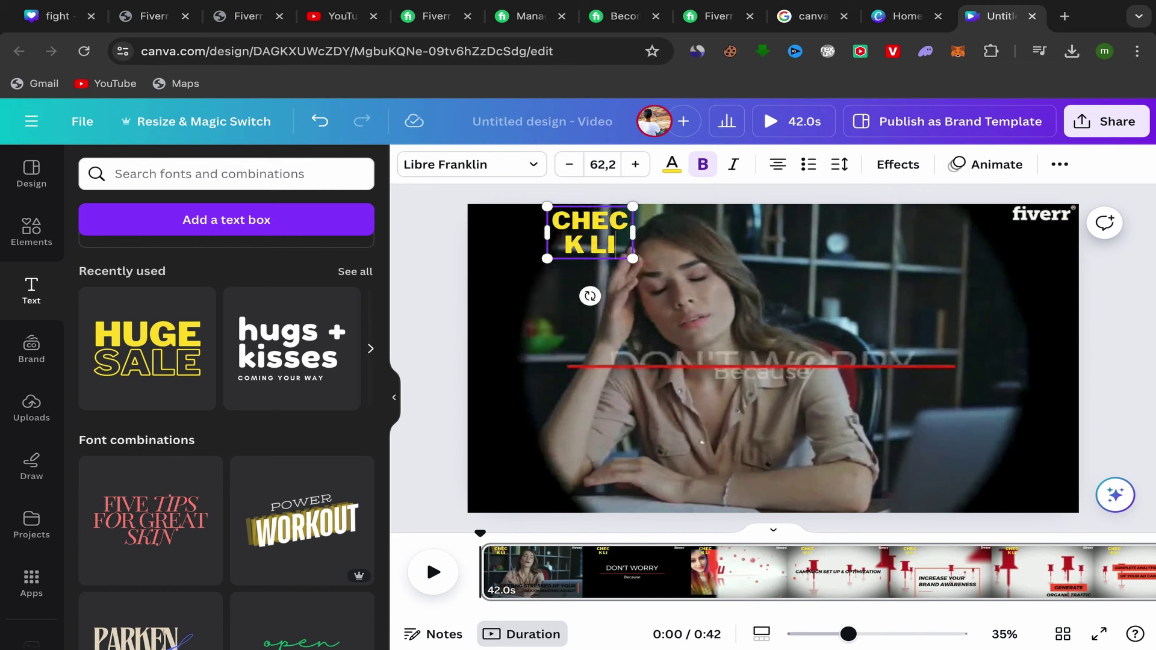
text(NK IN)
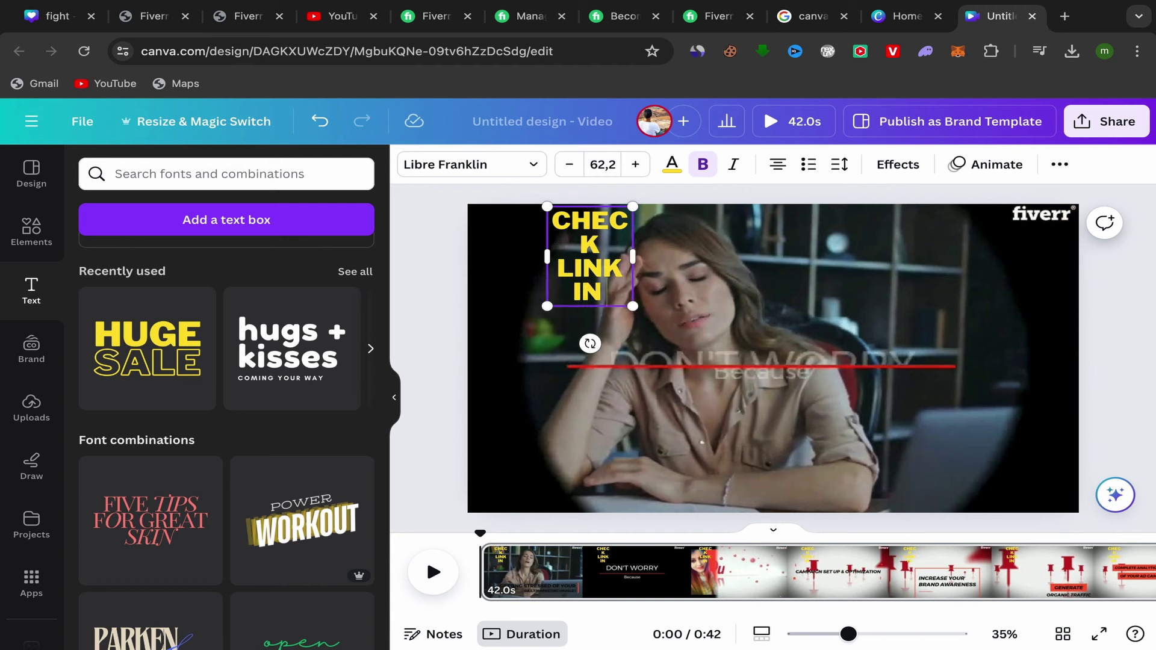
text( MY DES)
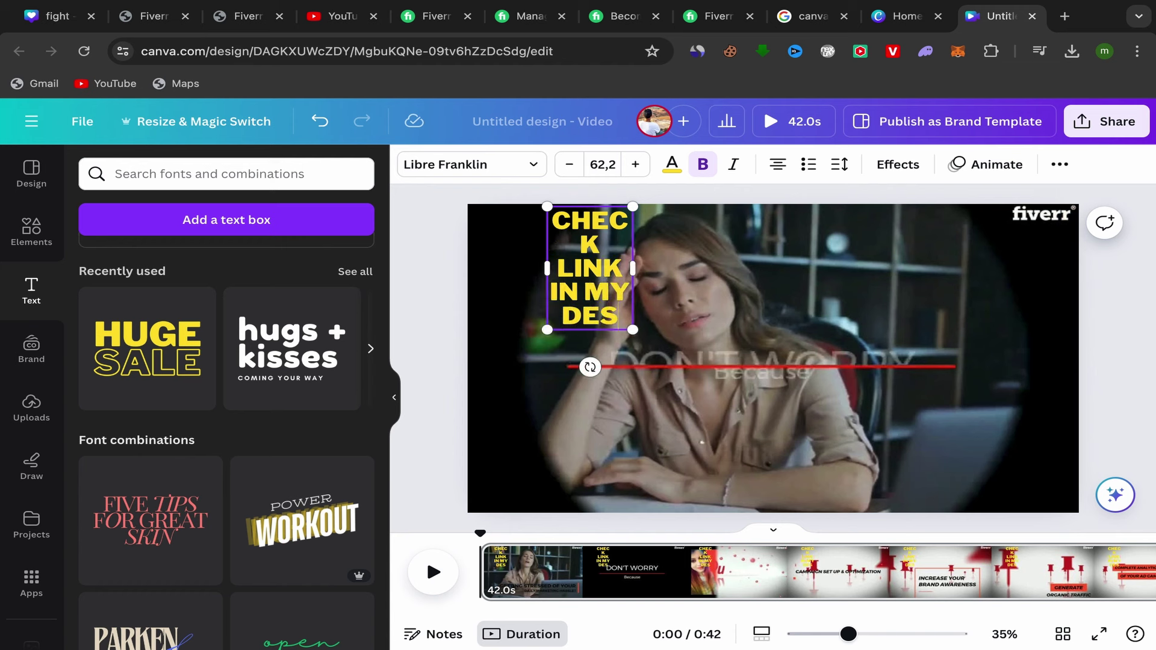
text(CRIPTION)
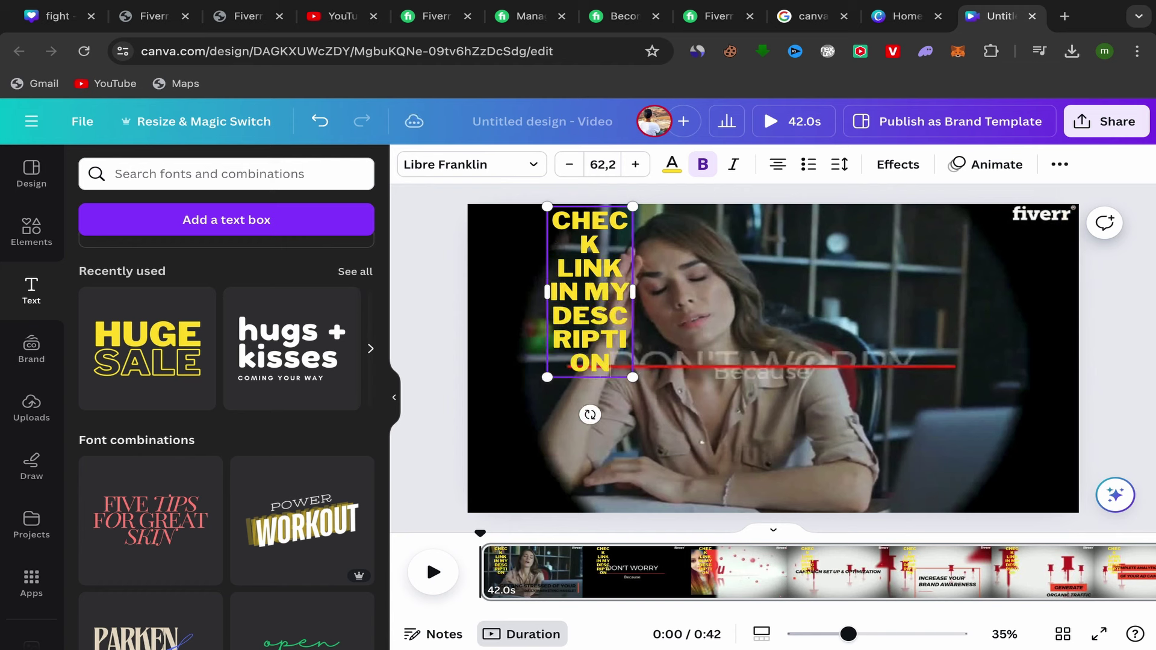
drag(633, 293, 1006, 230)
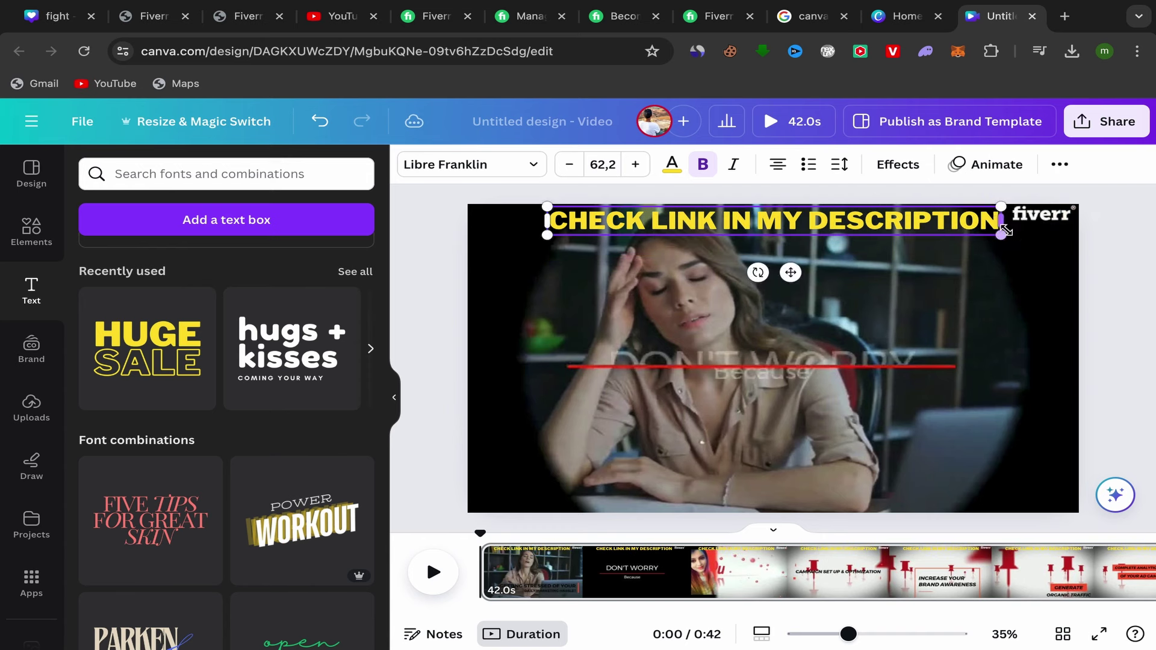
click(411, 250)
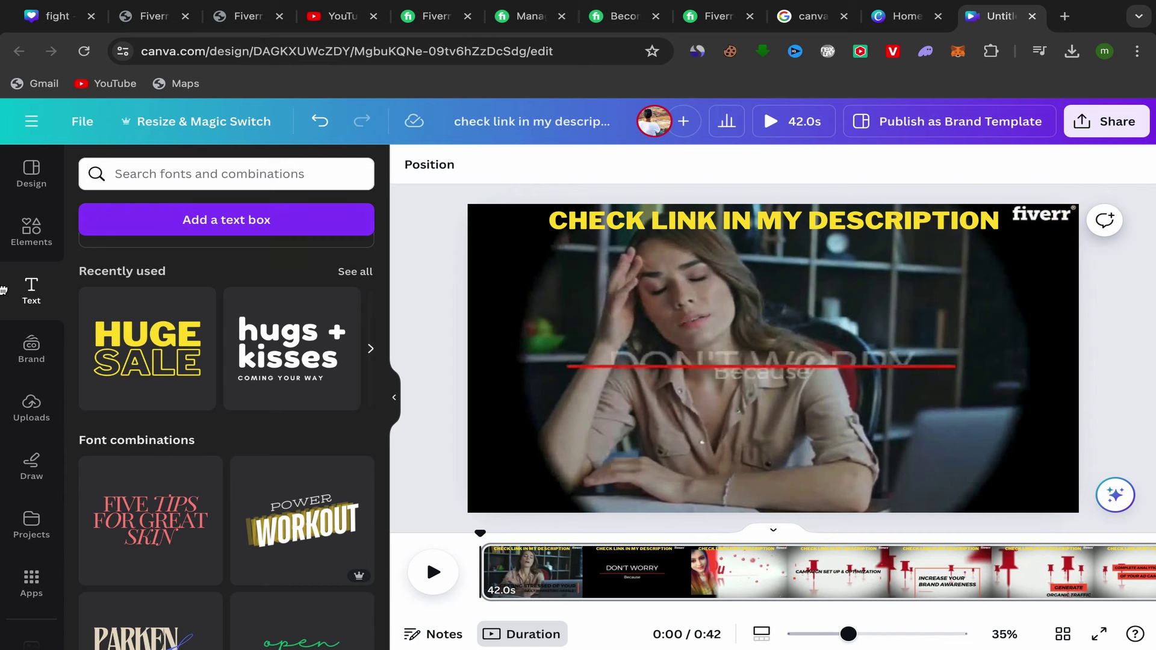
- Add a rounded square shape to the video page and fill it with black
click(33, 232)
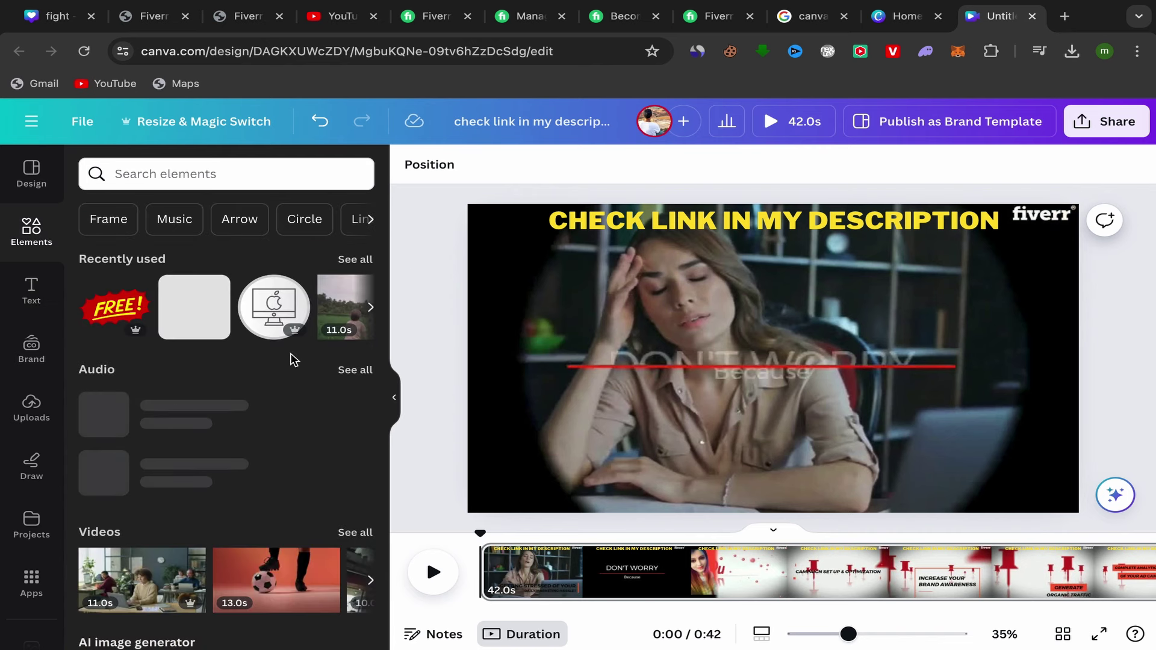
scroll(290, 360, down, 15)
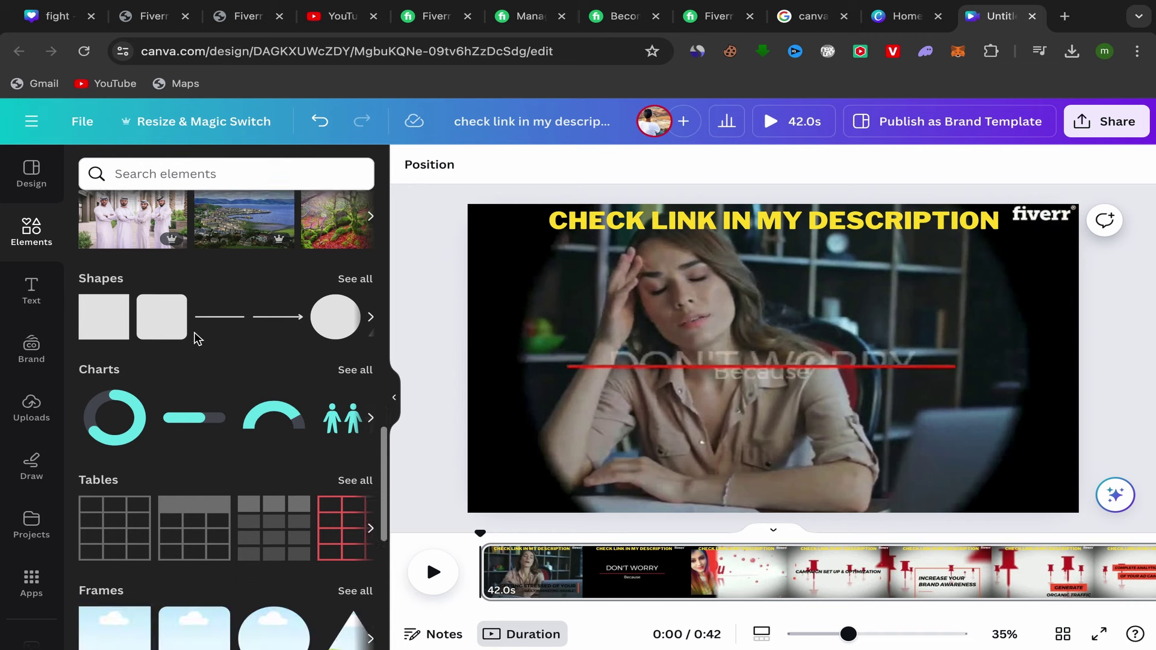
click(161, 318)
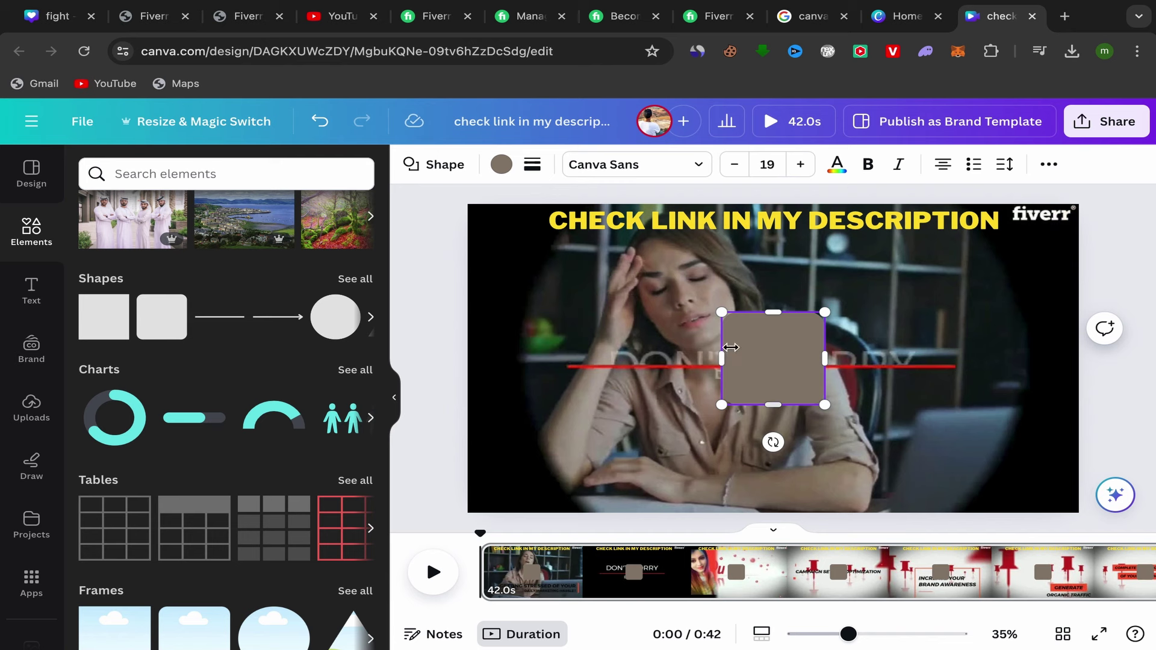
click(775, 331)
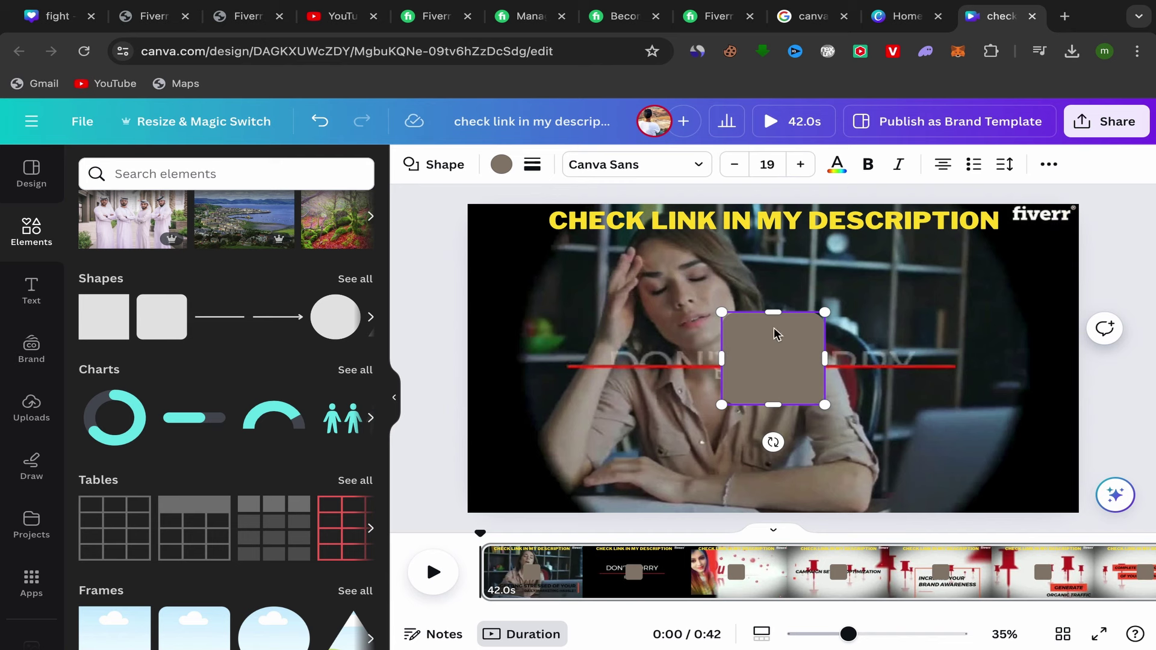
click(506, 170)
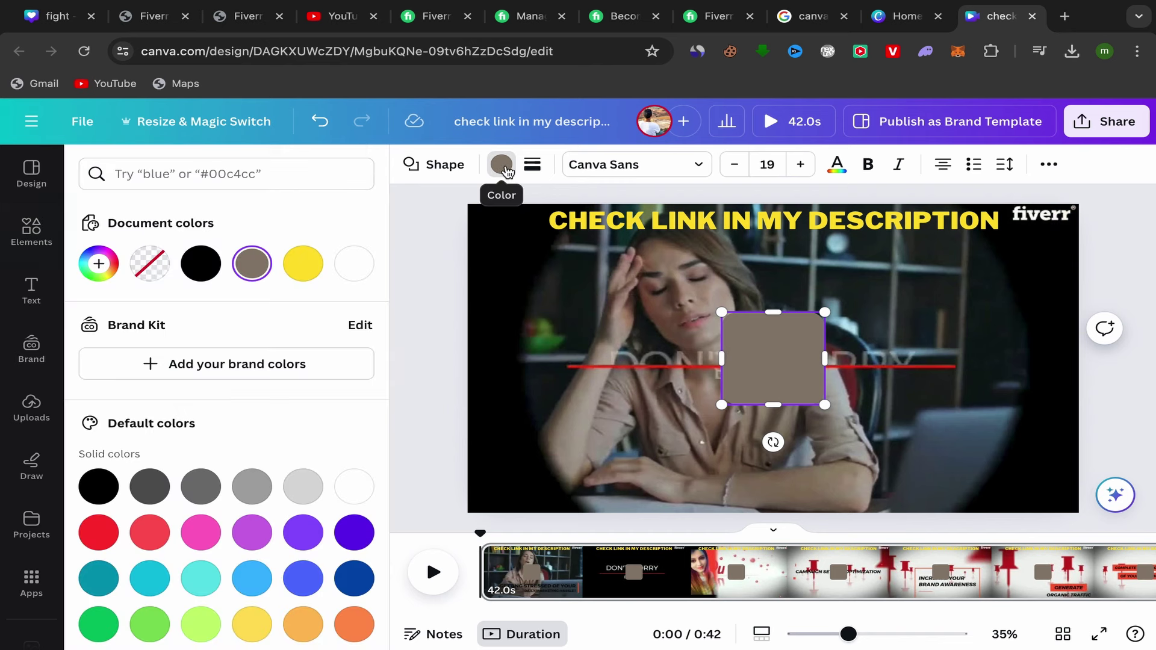
click(205, 274)
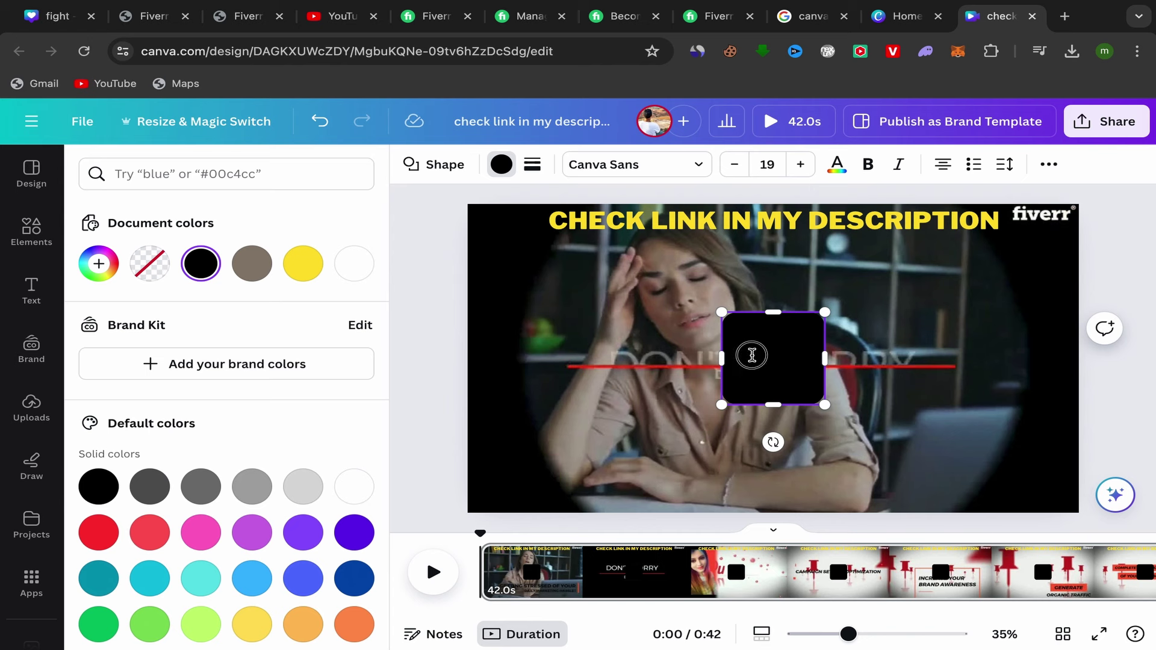
- Move the black shape onto the caption and stretch it into a thin bar behind "CHECK LINK IN MY DESCRIPTION"
drag(767, 349, 589, 252)
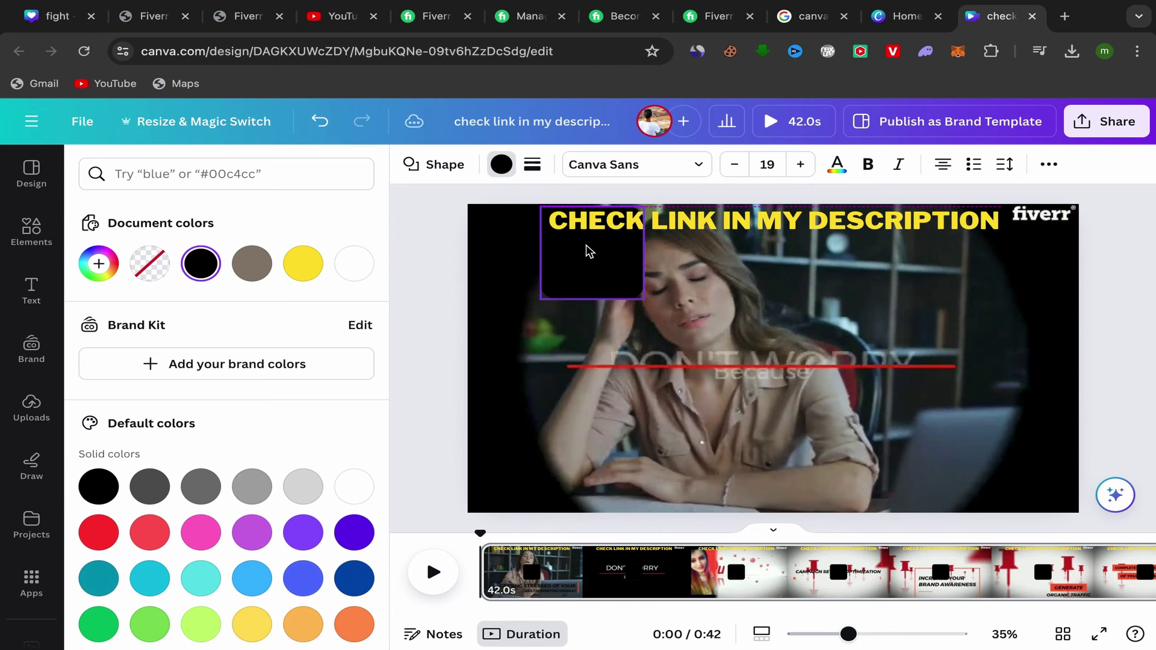
drag(643, 299, 1012, 238)
click(417, 259)
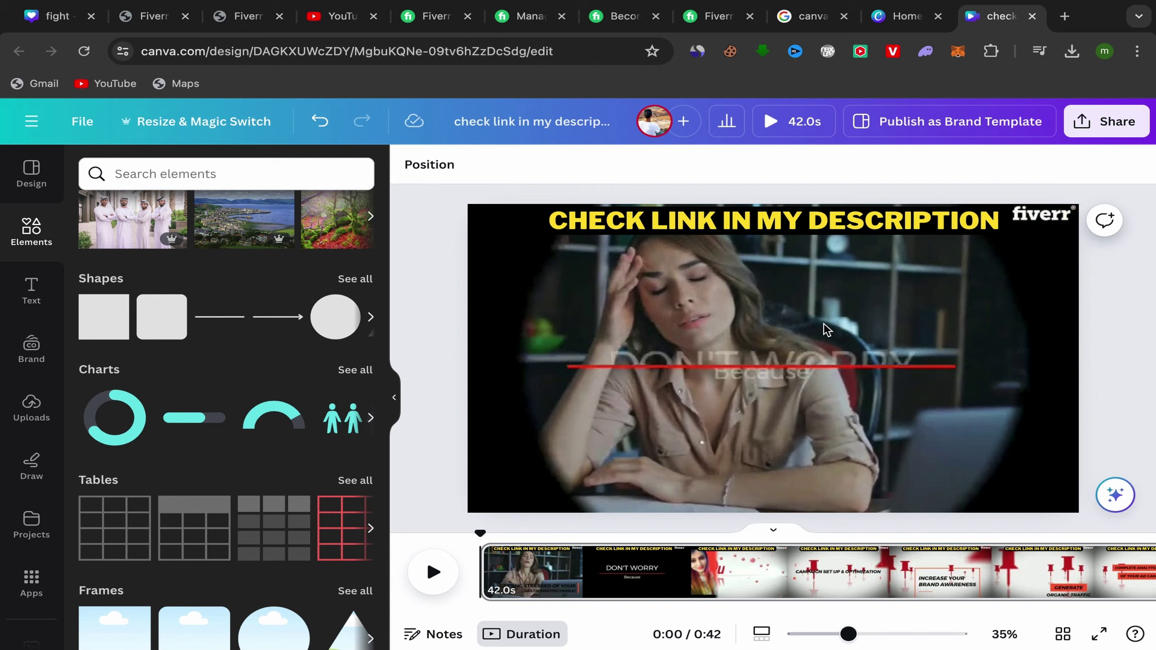
- Mute the background video so its volume is 0
click(987, 209)
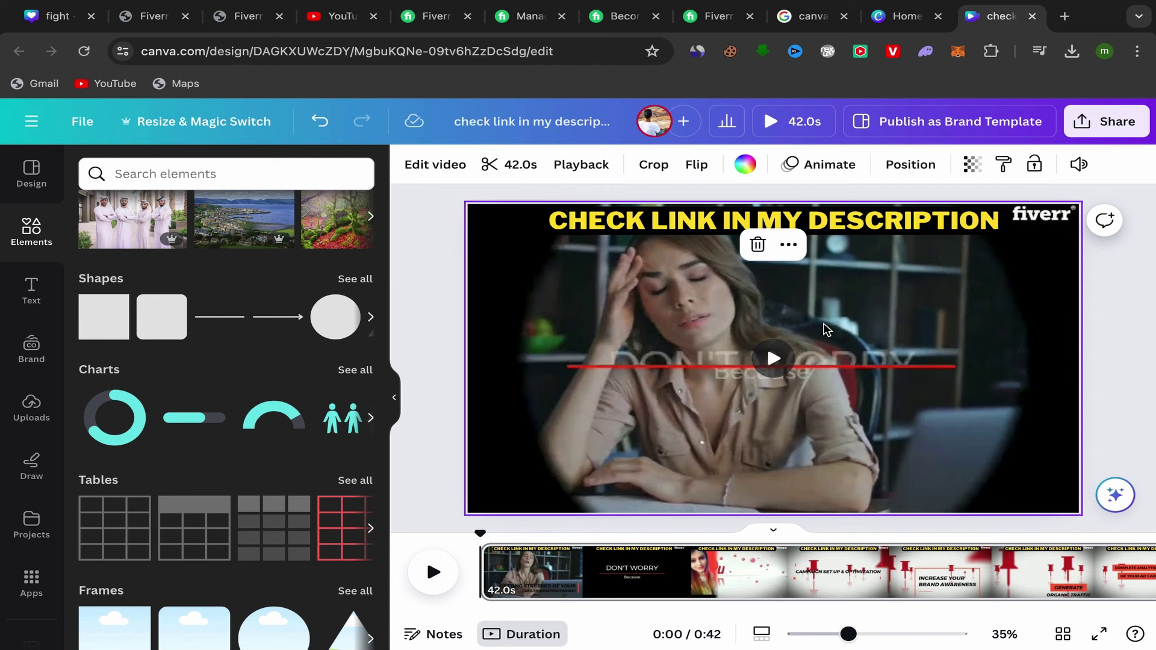
click(1079, 164)
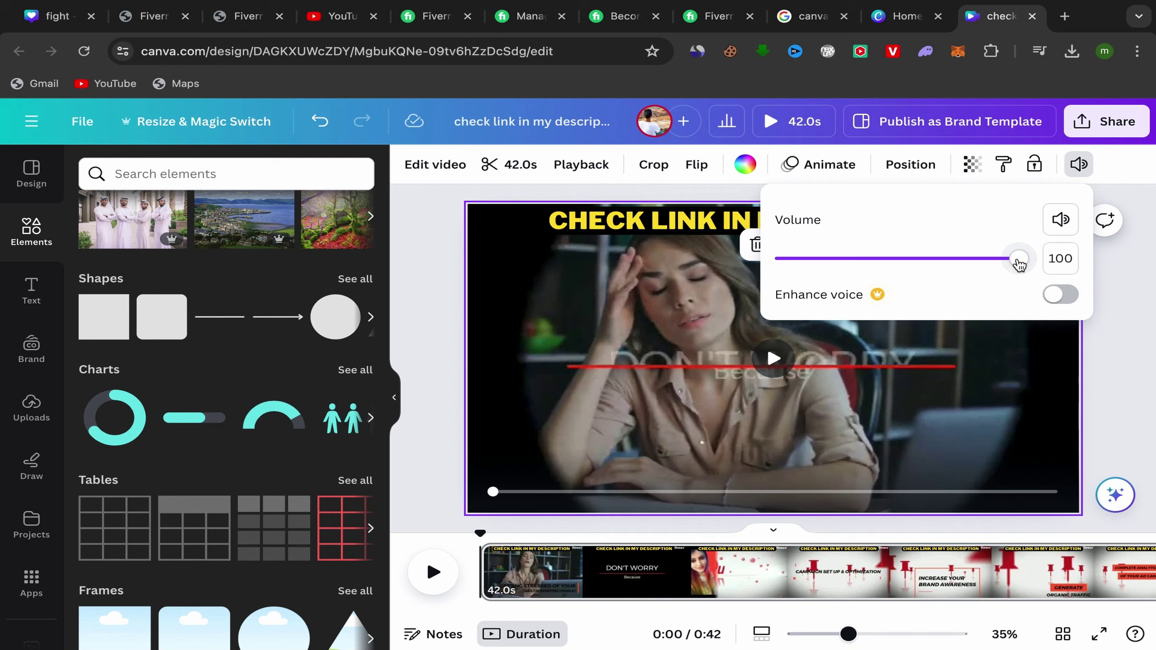
click(1061, 219)
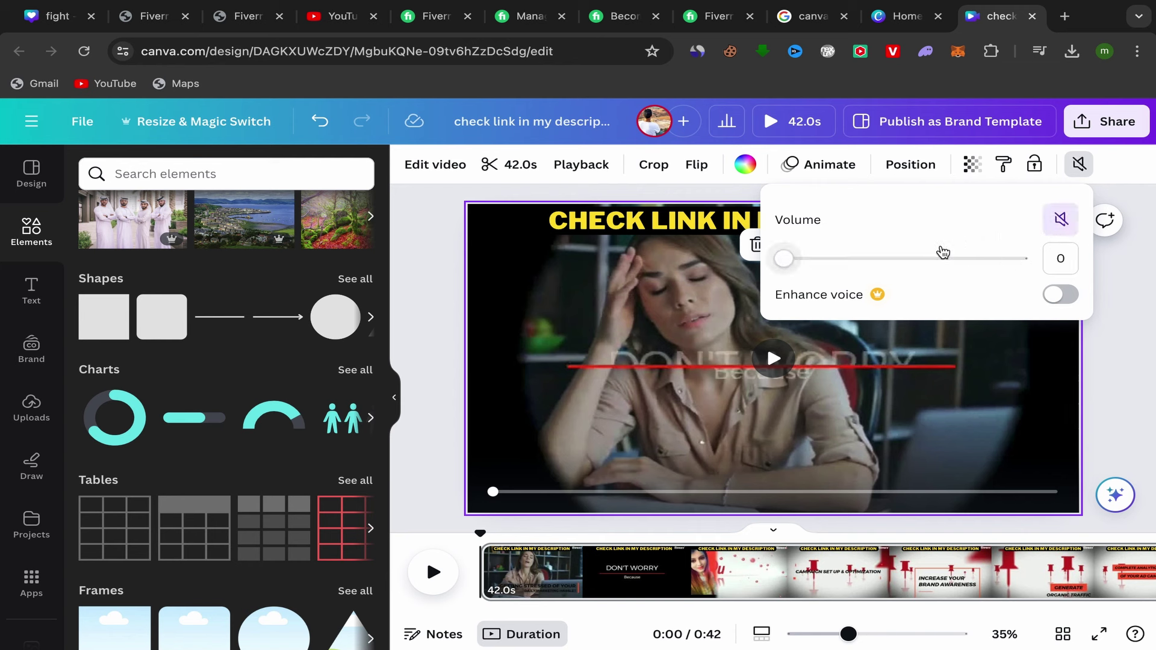
click(437, 264)
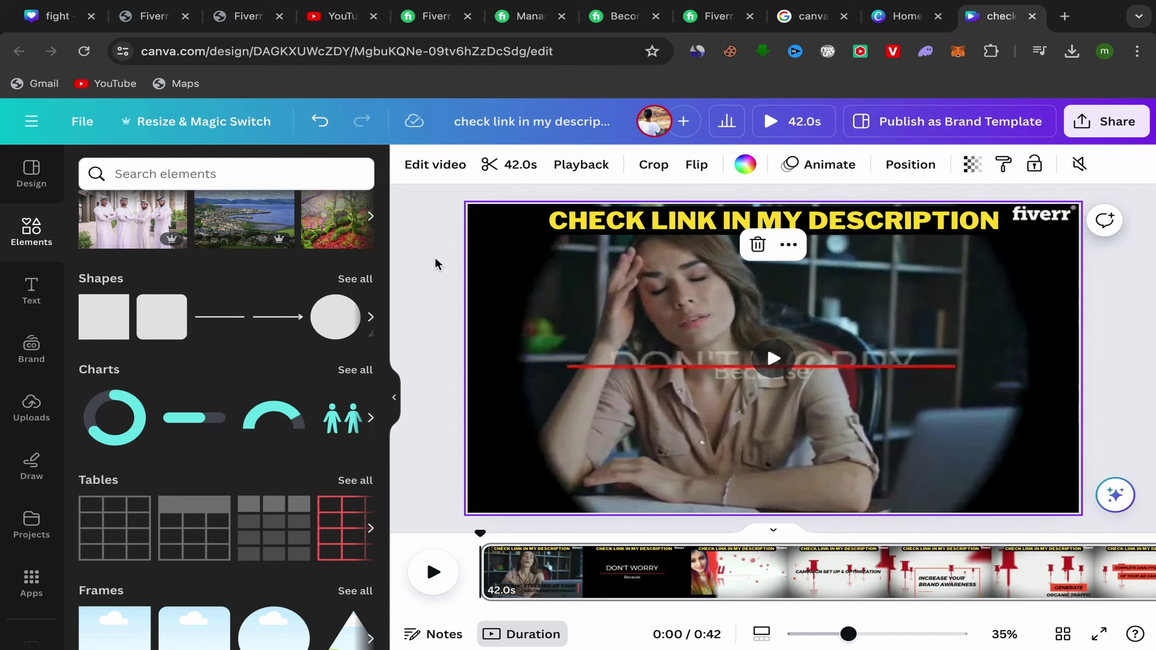
- Play back the edited video to check the call-to-action banner, and view the sharing and download options
click(433, 573)
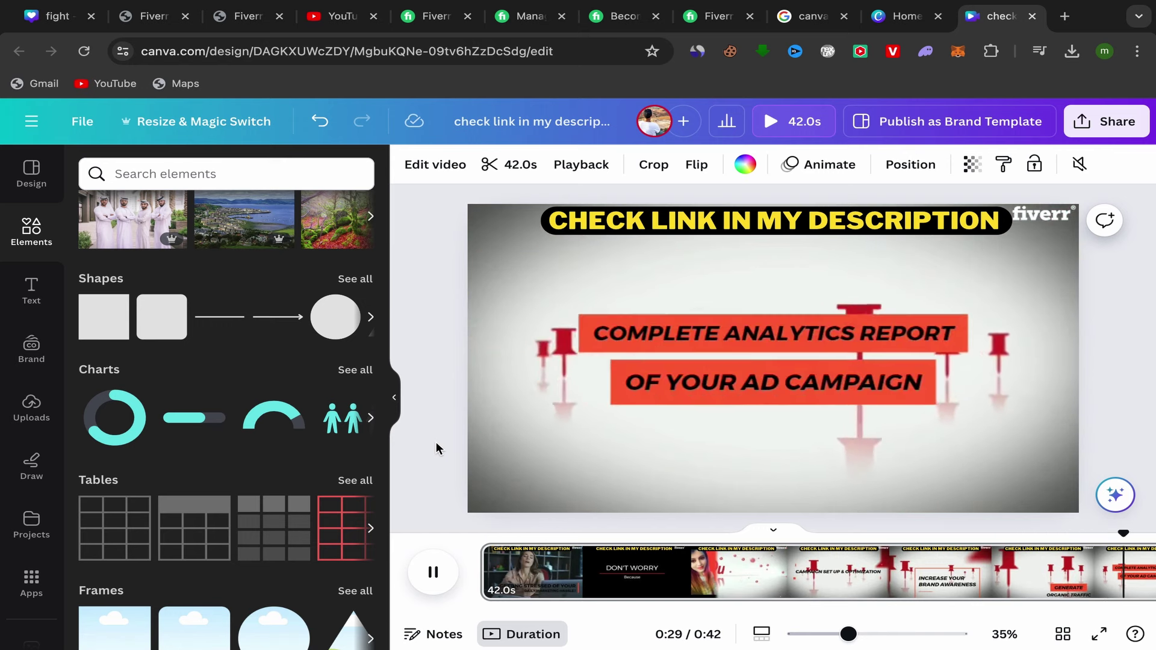
click(434, 575)
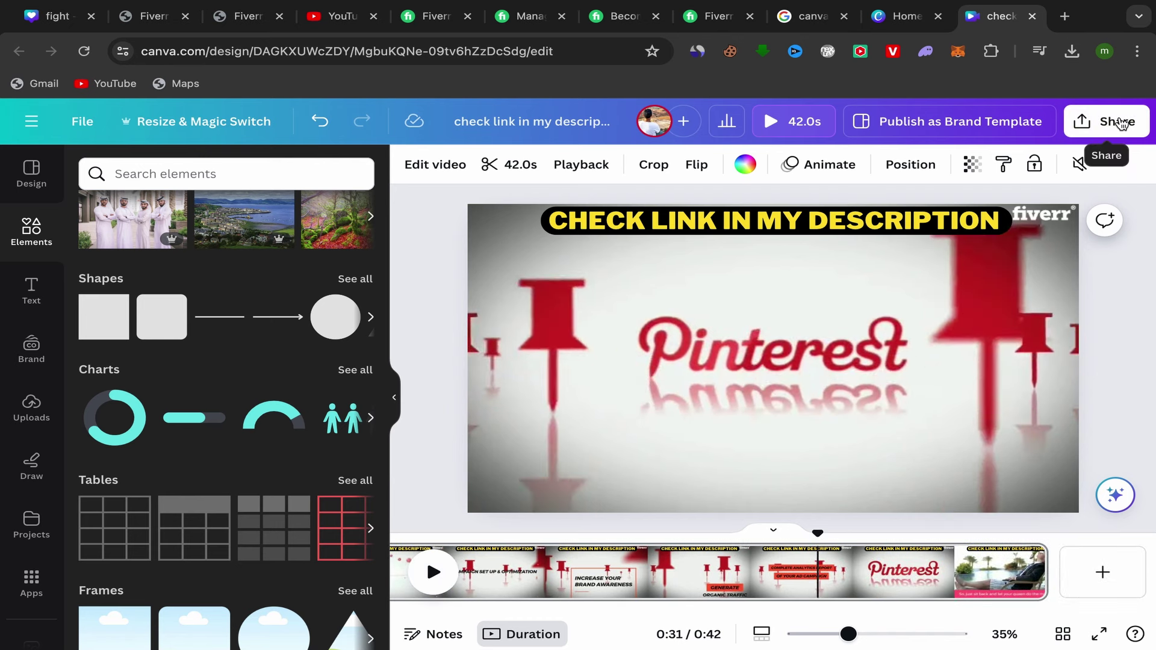
click(1083, 120)
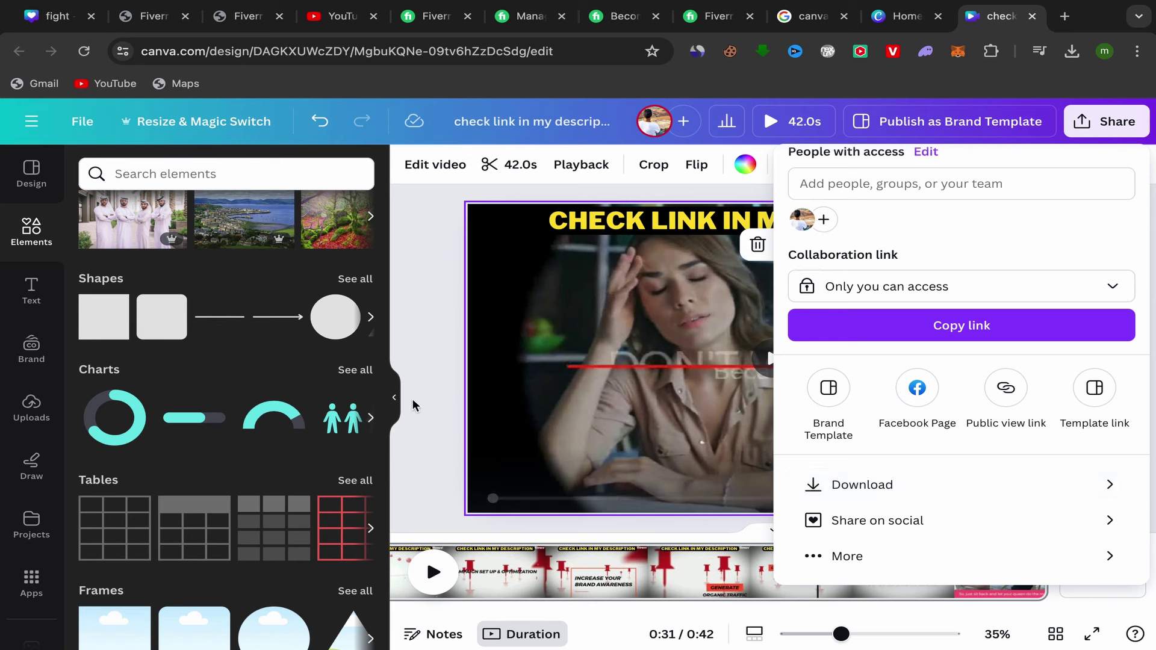
click(425, 413)
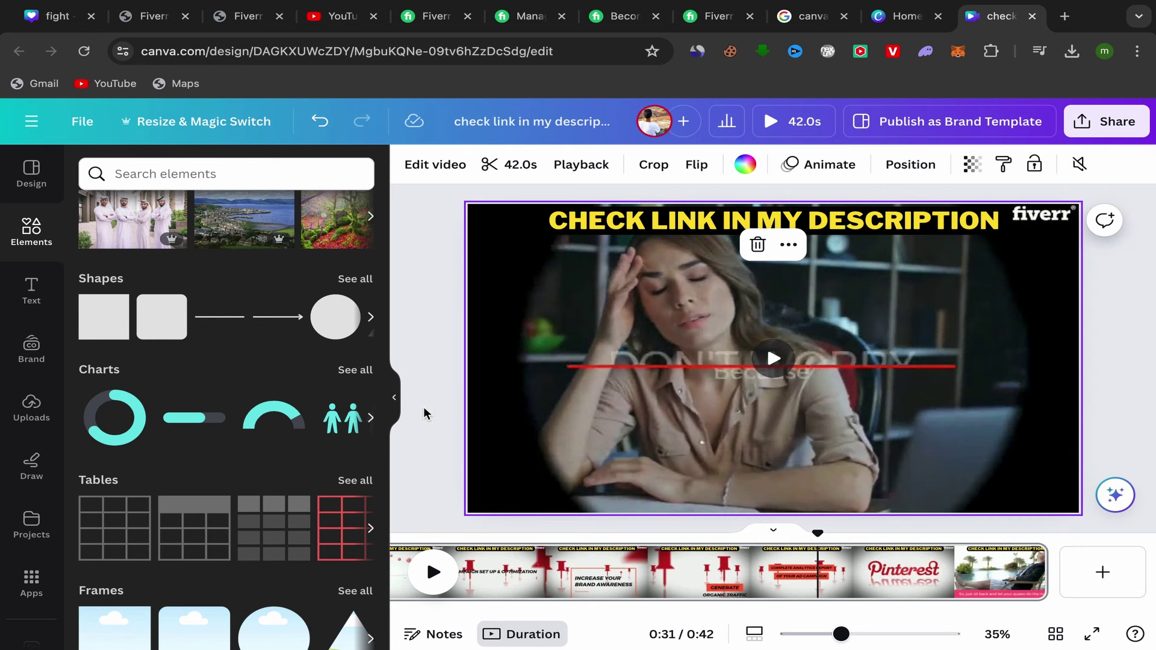
- Switch to the Fiverr Affiliates Default and Deep Links page and copy the Fiverr Pro (New plan) link
click(347, 21)
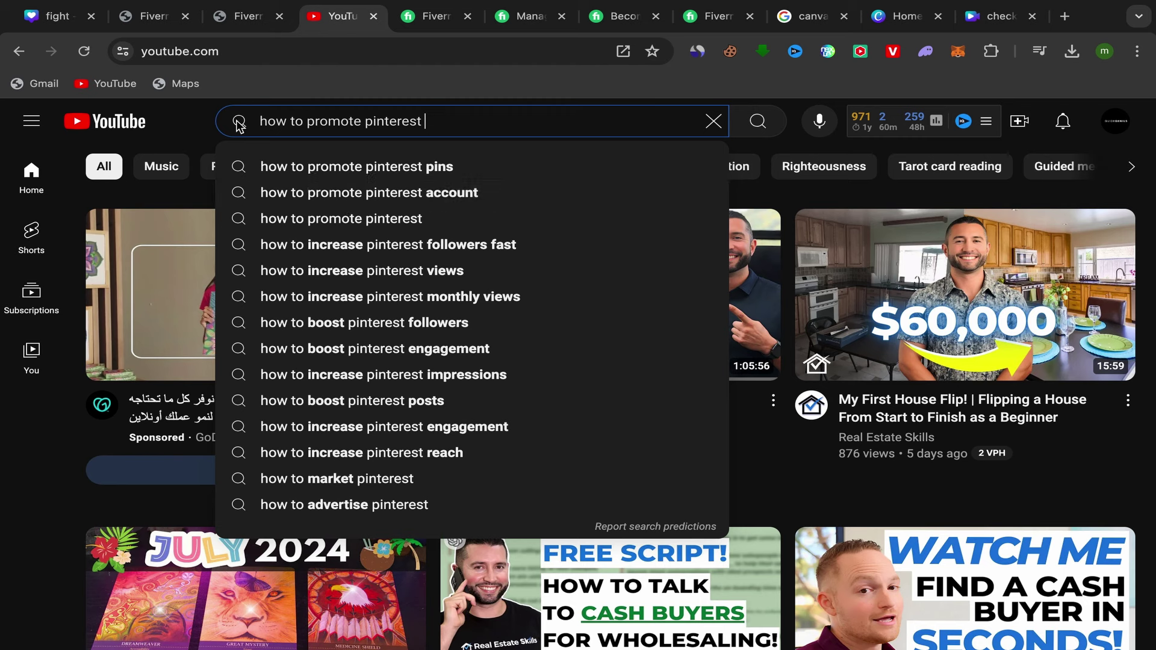
click(154, 24)
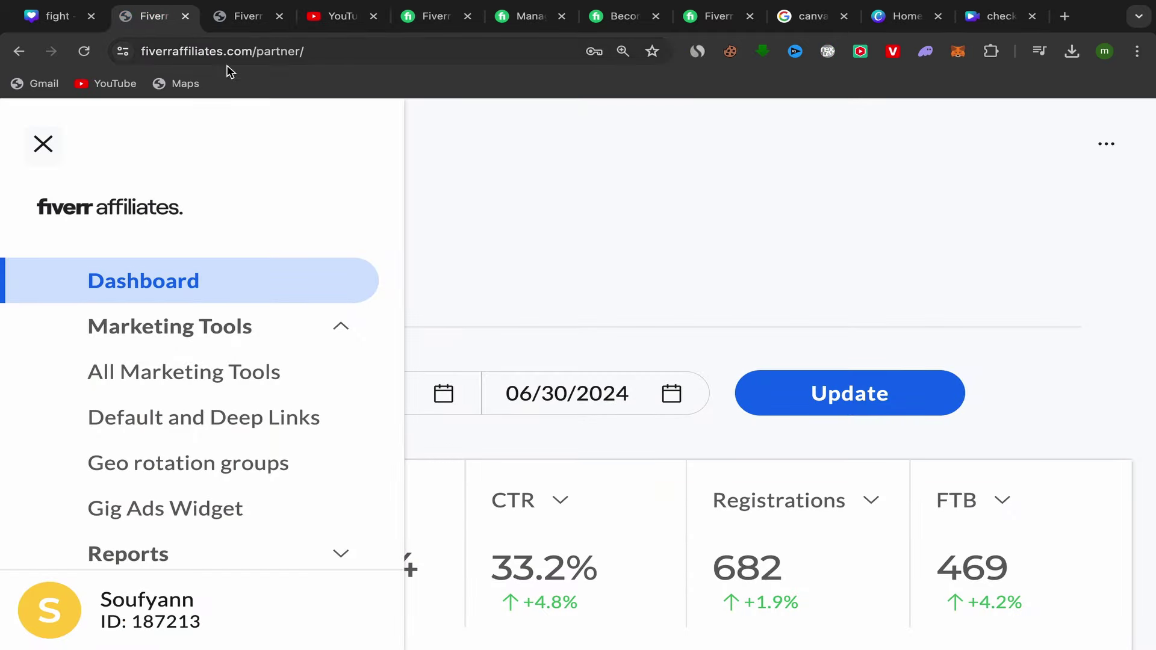
click(247, 19)
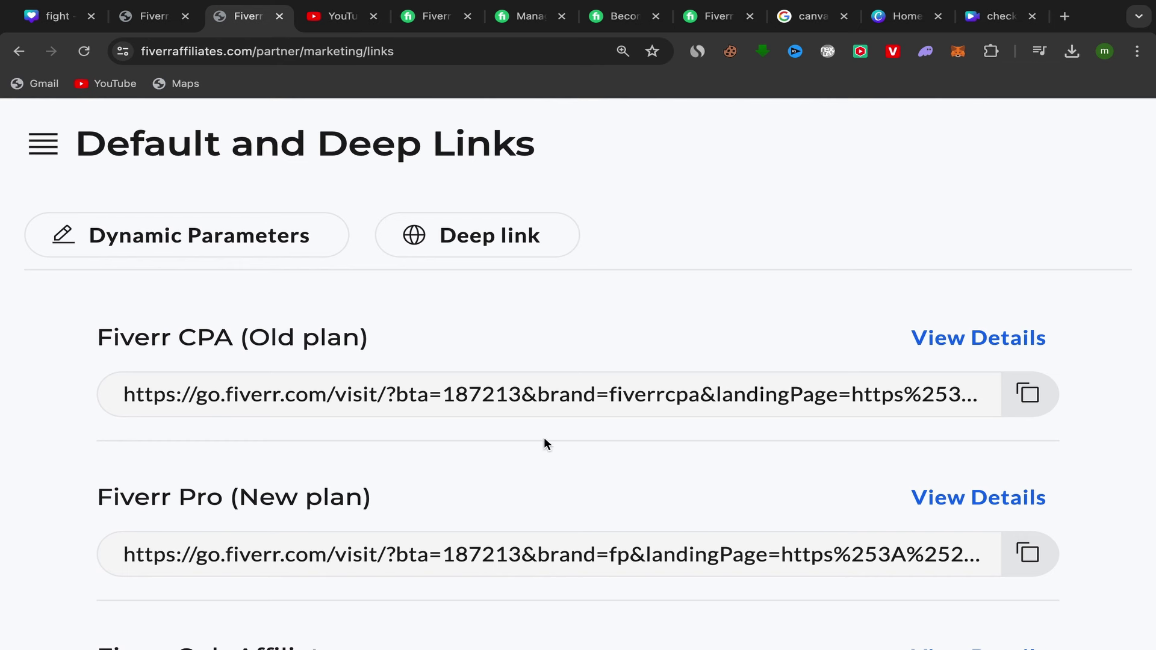
scroll(178, 472, down, 1)
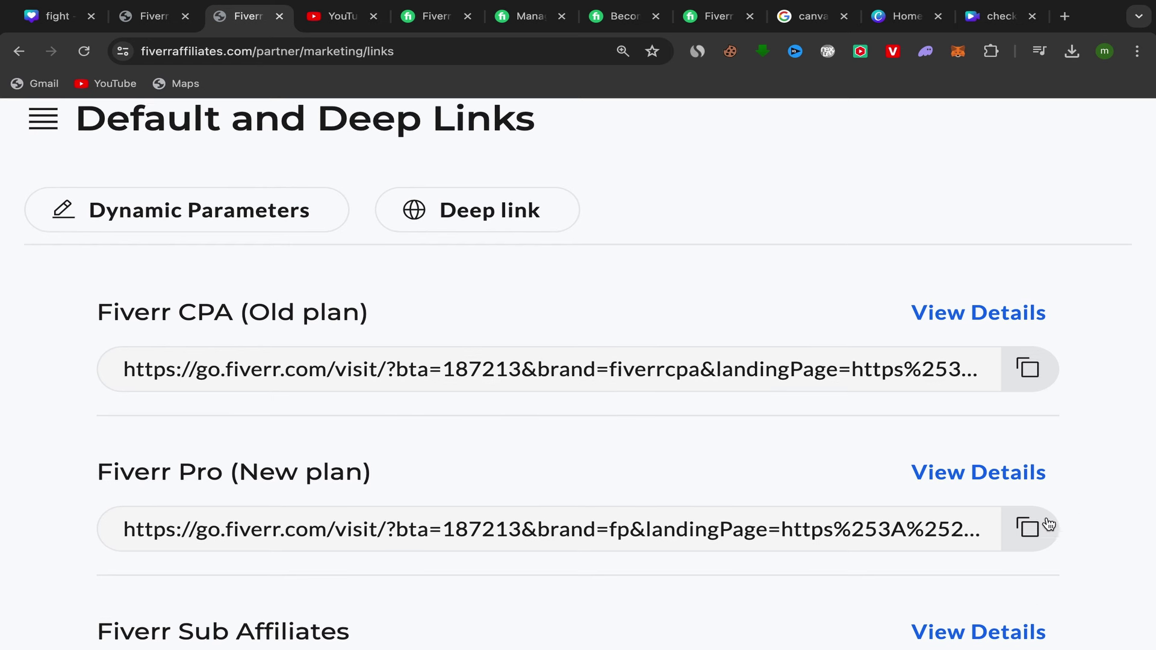
click(1028, 527)
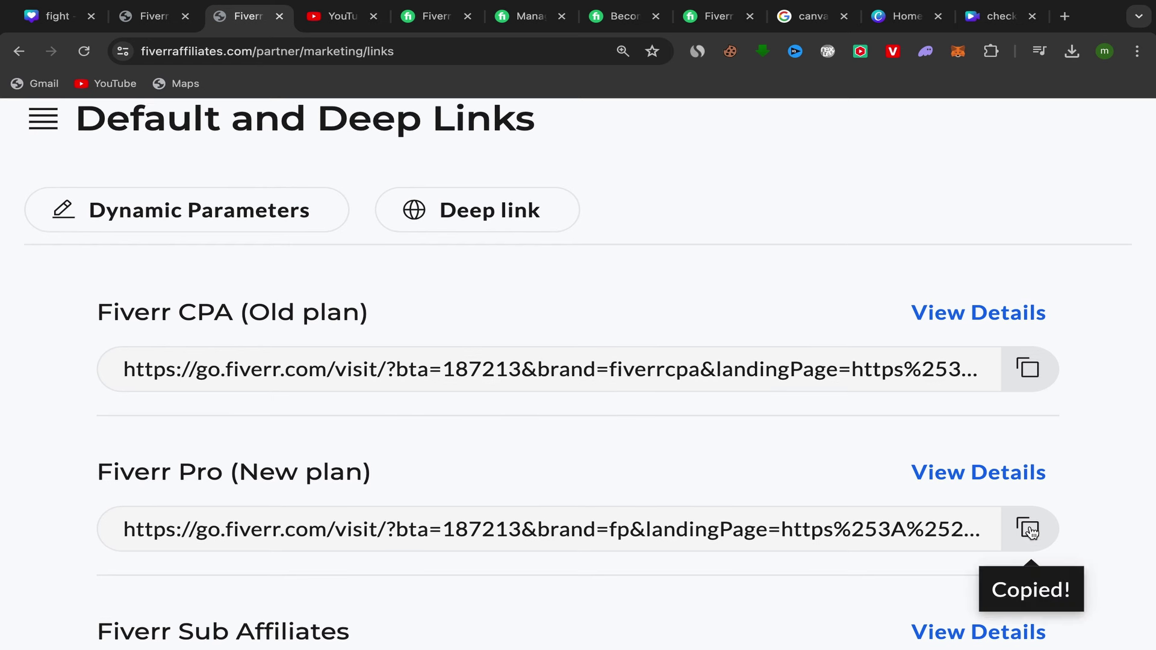
- Switch to YouTube and bring up its traffic data in the SimilarSites extension
click(341, 23)
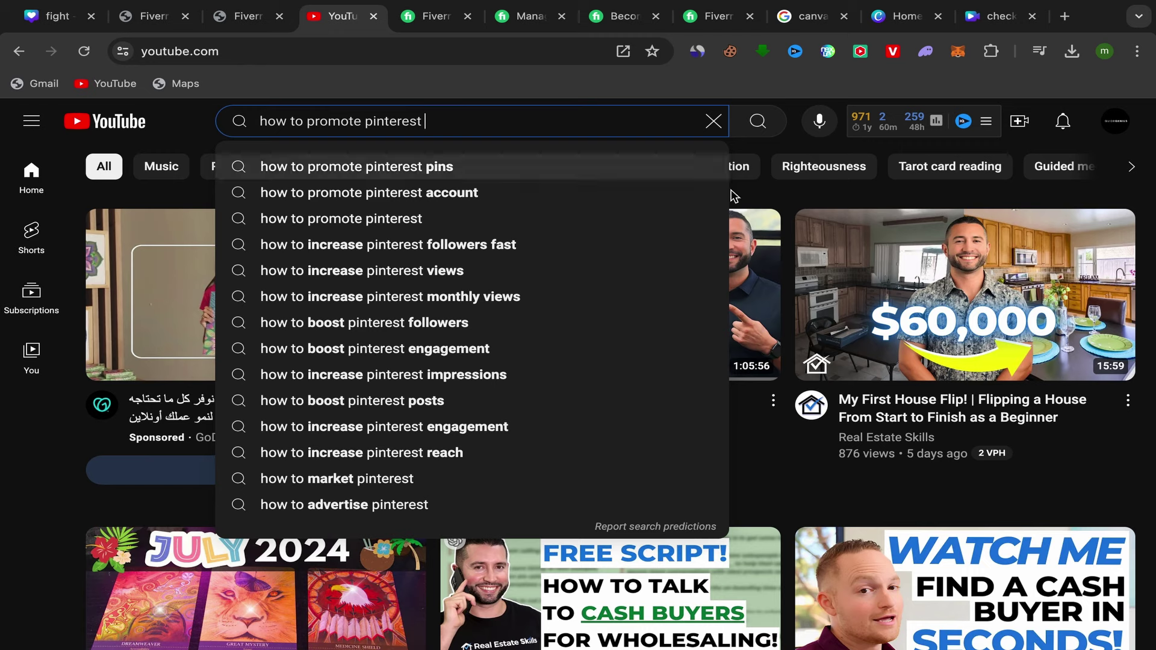
click(696, 52)
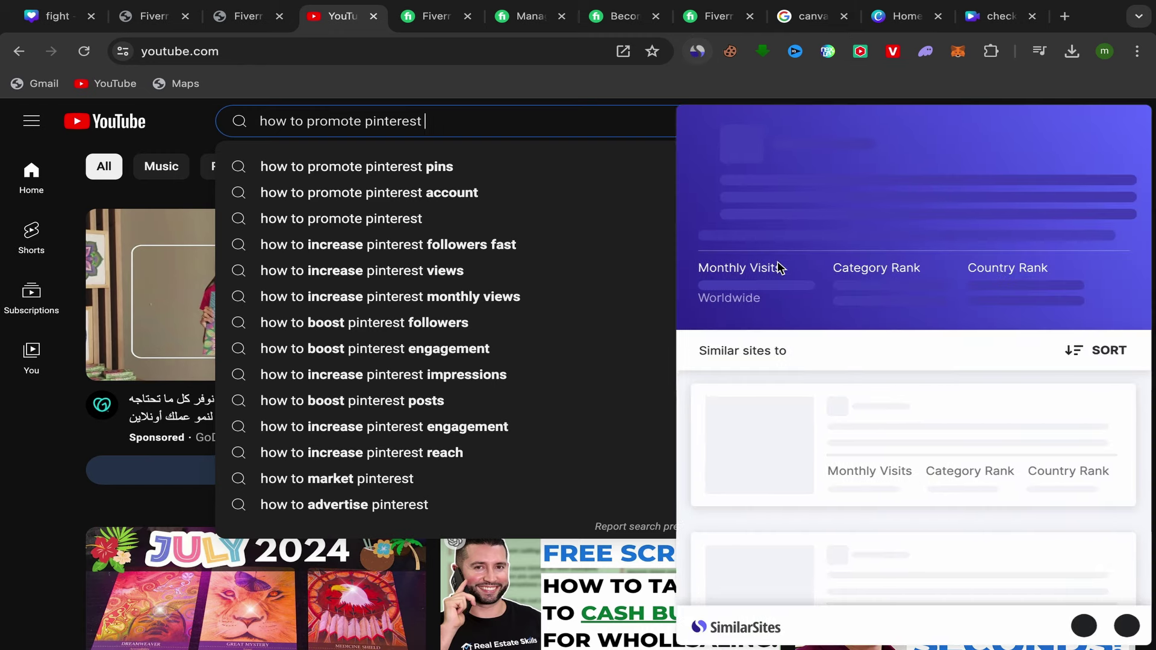